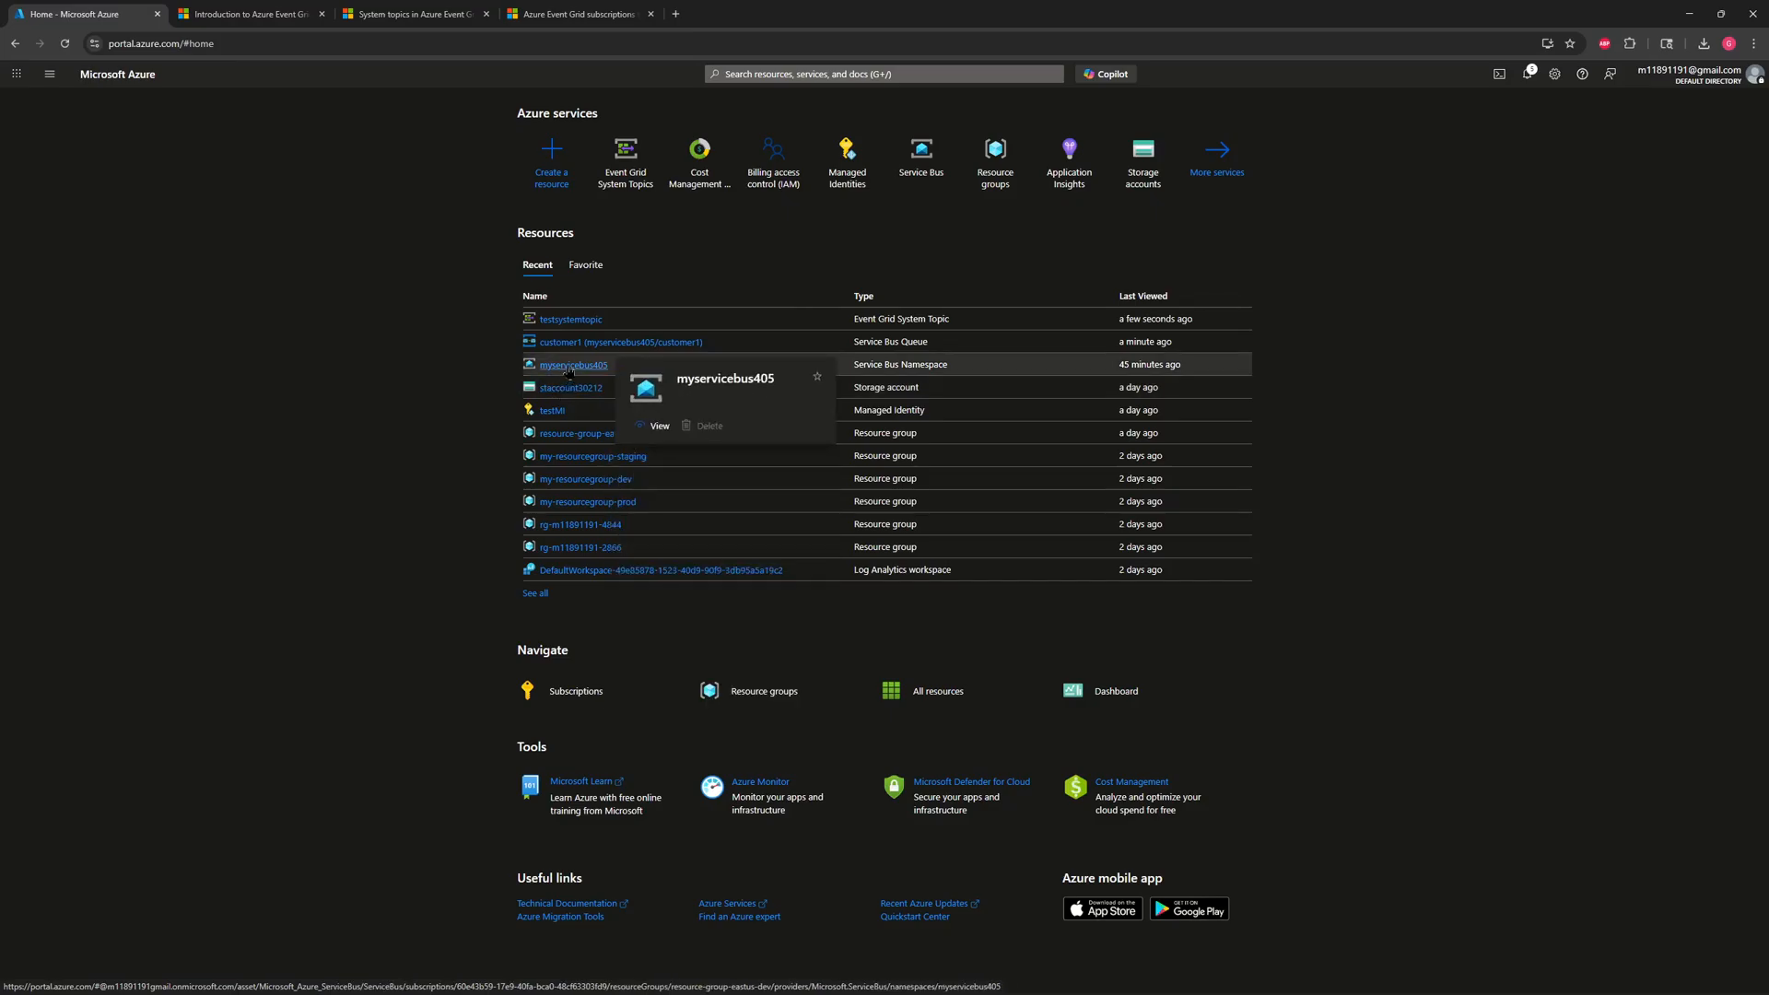
Step: View the queues in the myservicebus405 Service Bus namespace and return to the portal home page
{"action": "left_click", "coordinate": [568, 366]}
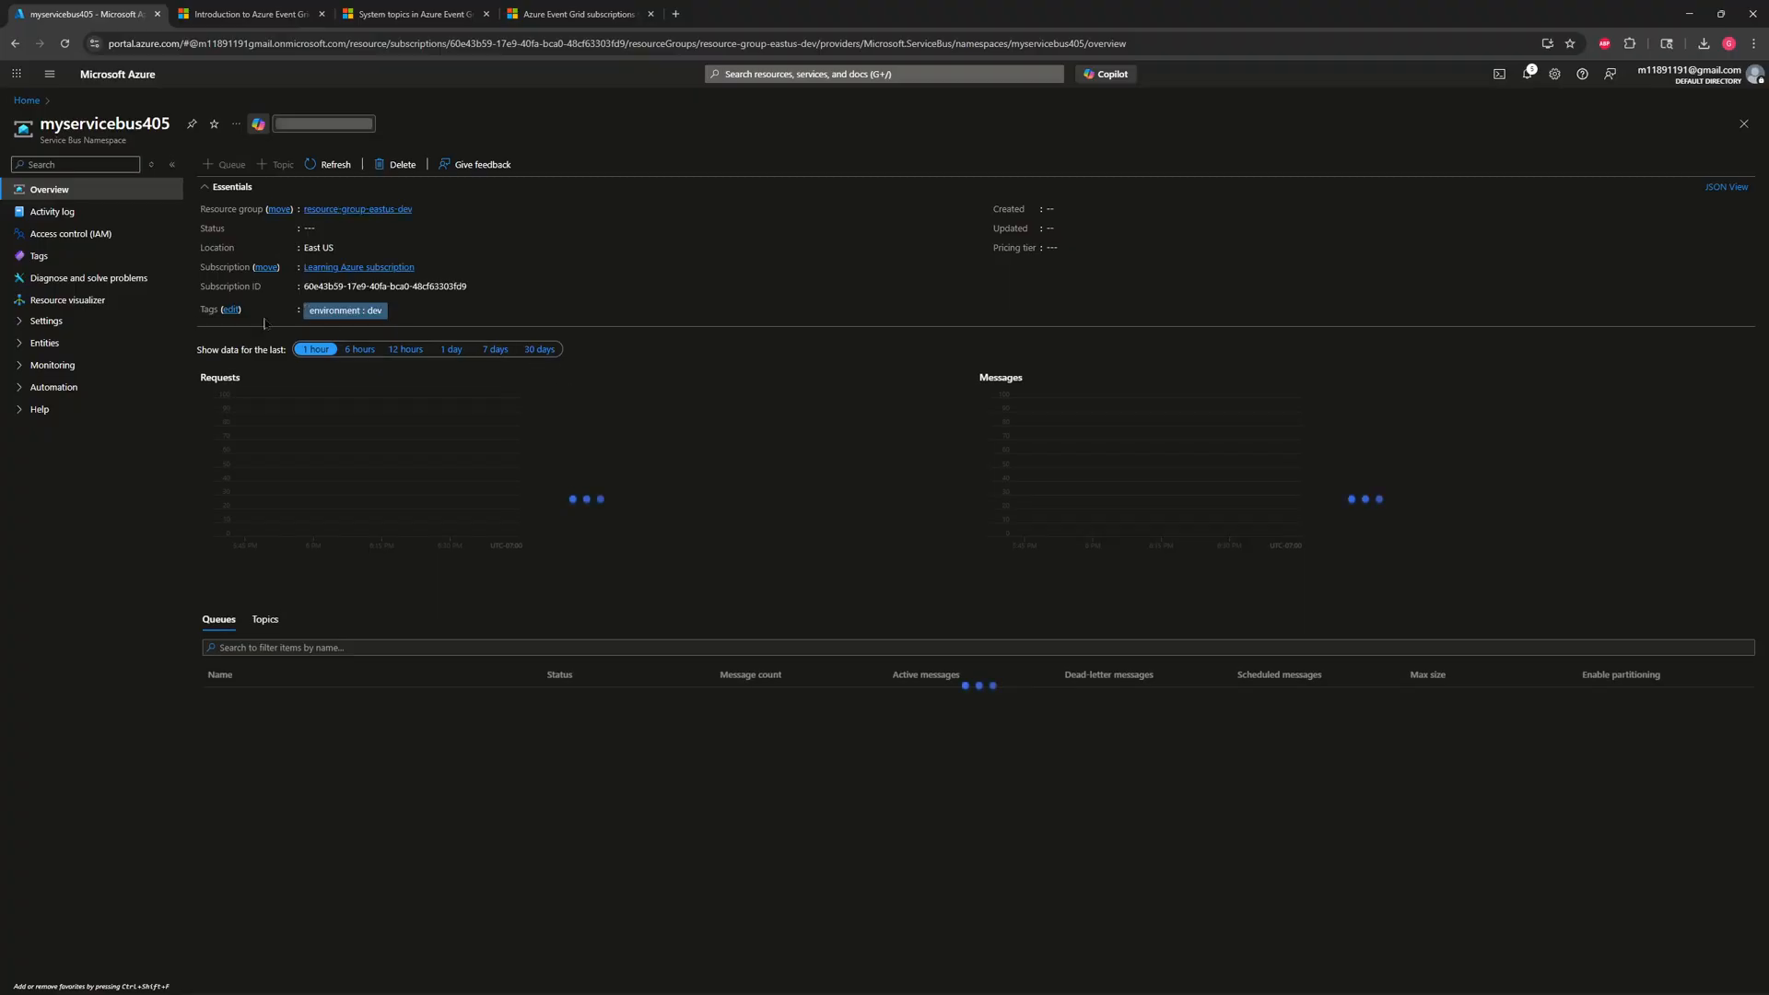
{"action": "left_click", "coordinate": [62, 366]}
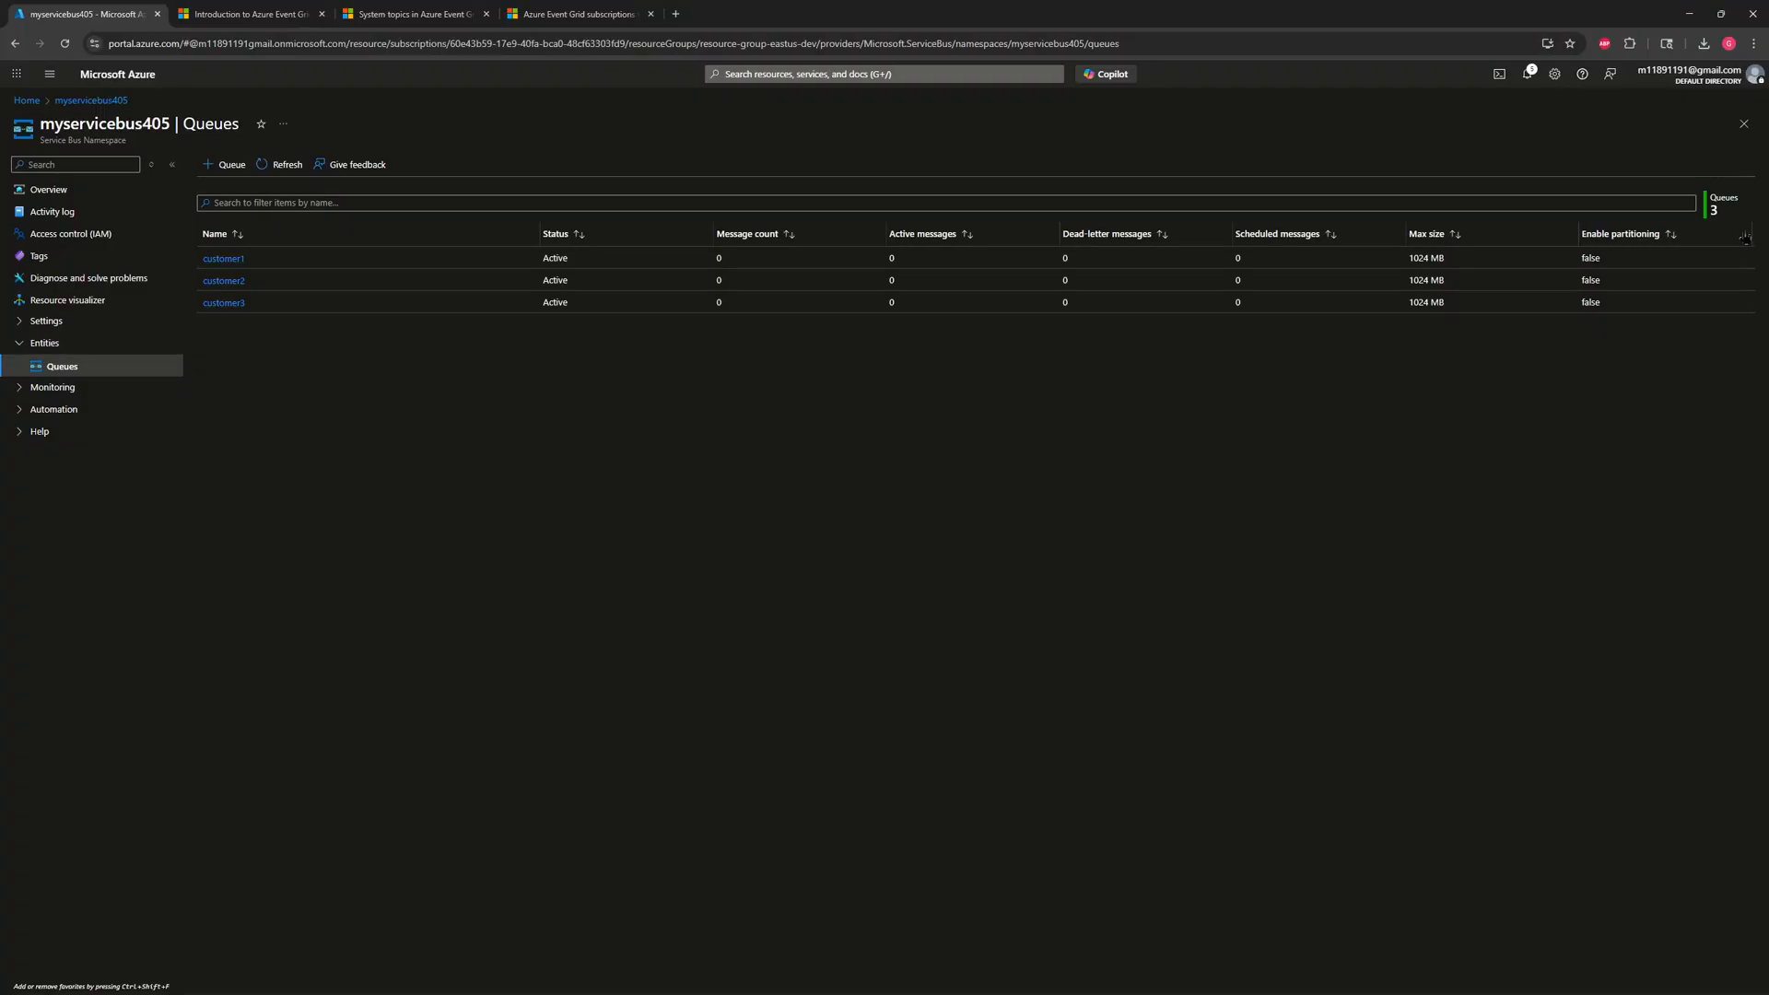
{"action": "left_click", "coordinate": [1742, 123]}
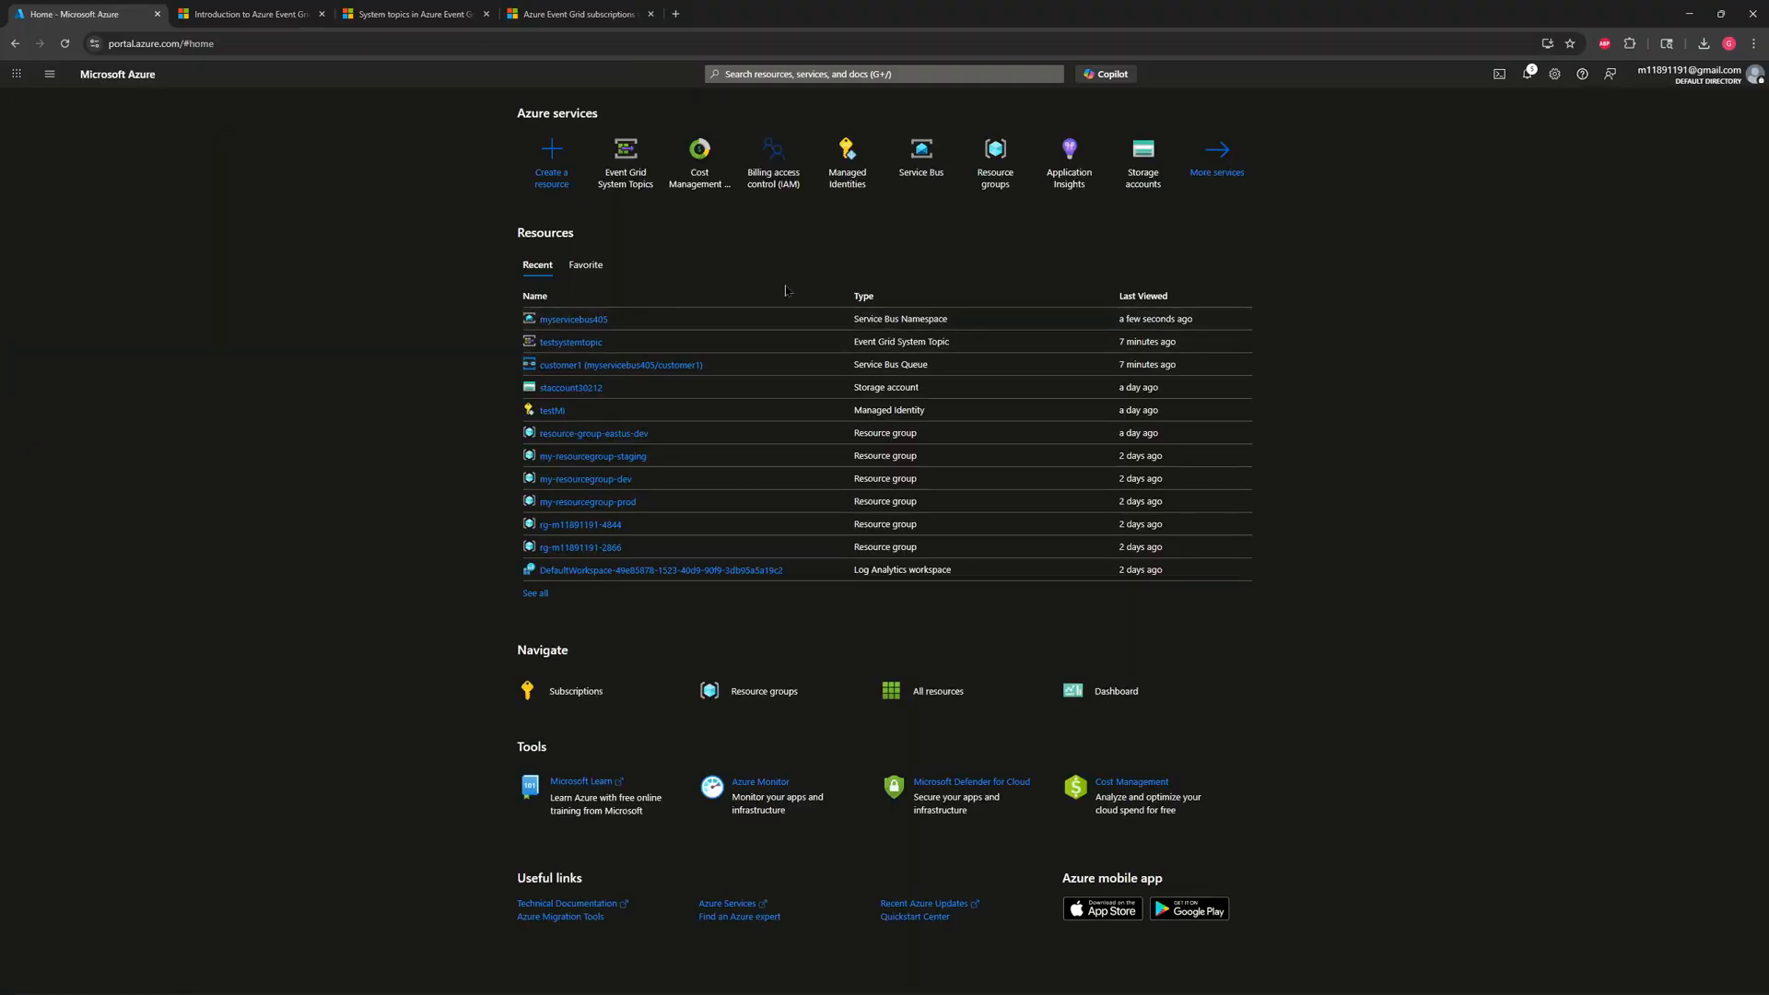
Step: Start a new Event Grid system topic with the topic type Storage Accounts (Blob & GPv2)
{"action": "left_click", "coordinate": [635, 173]}
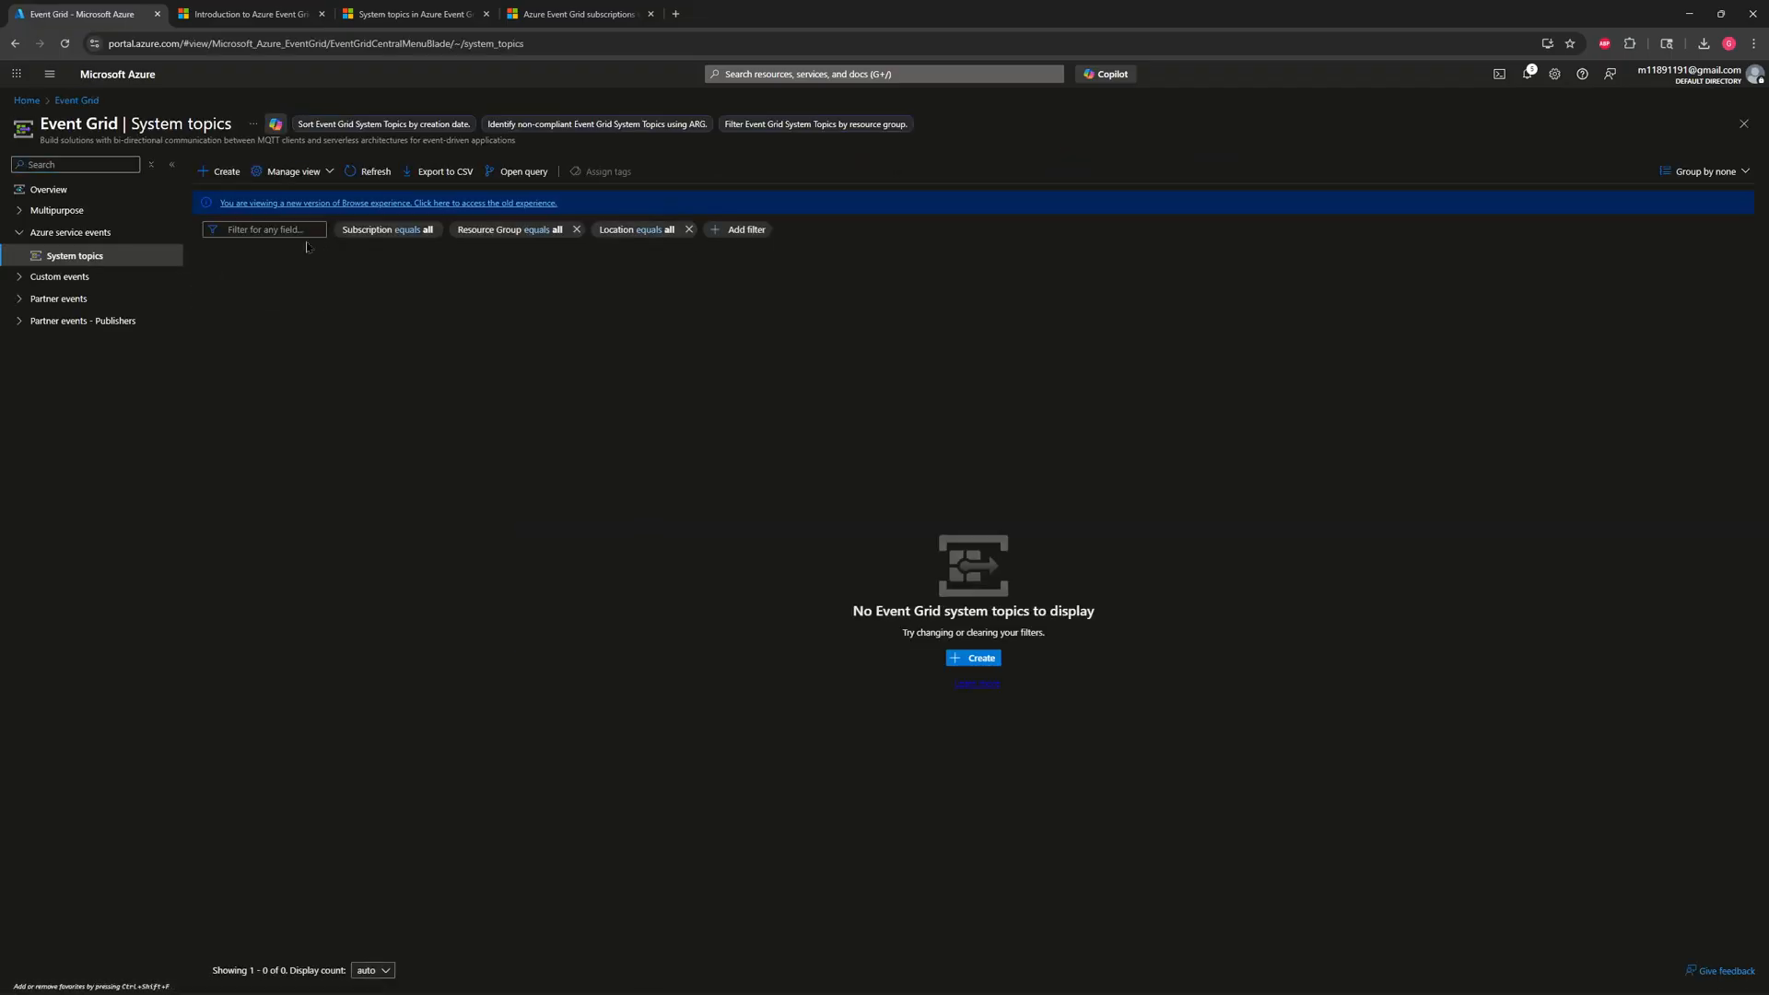
{"action": "left_click", "coordinate": [226, 171]}
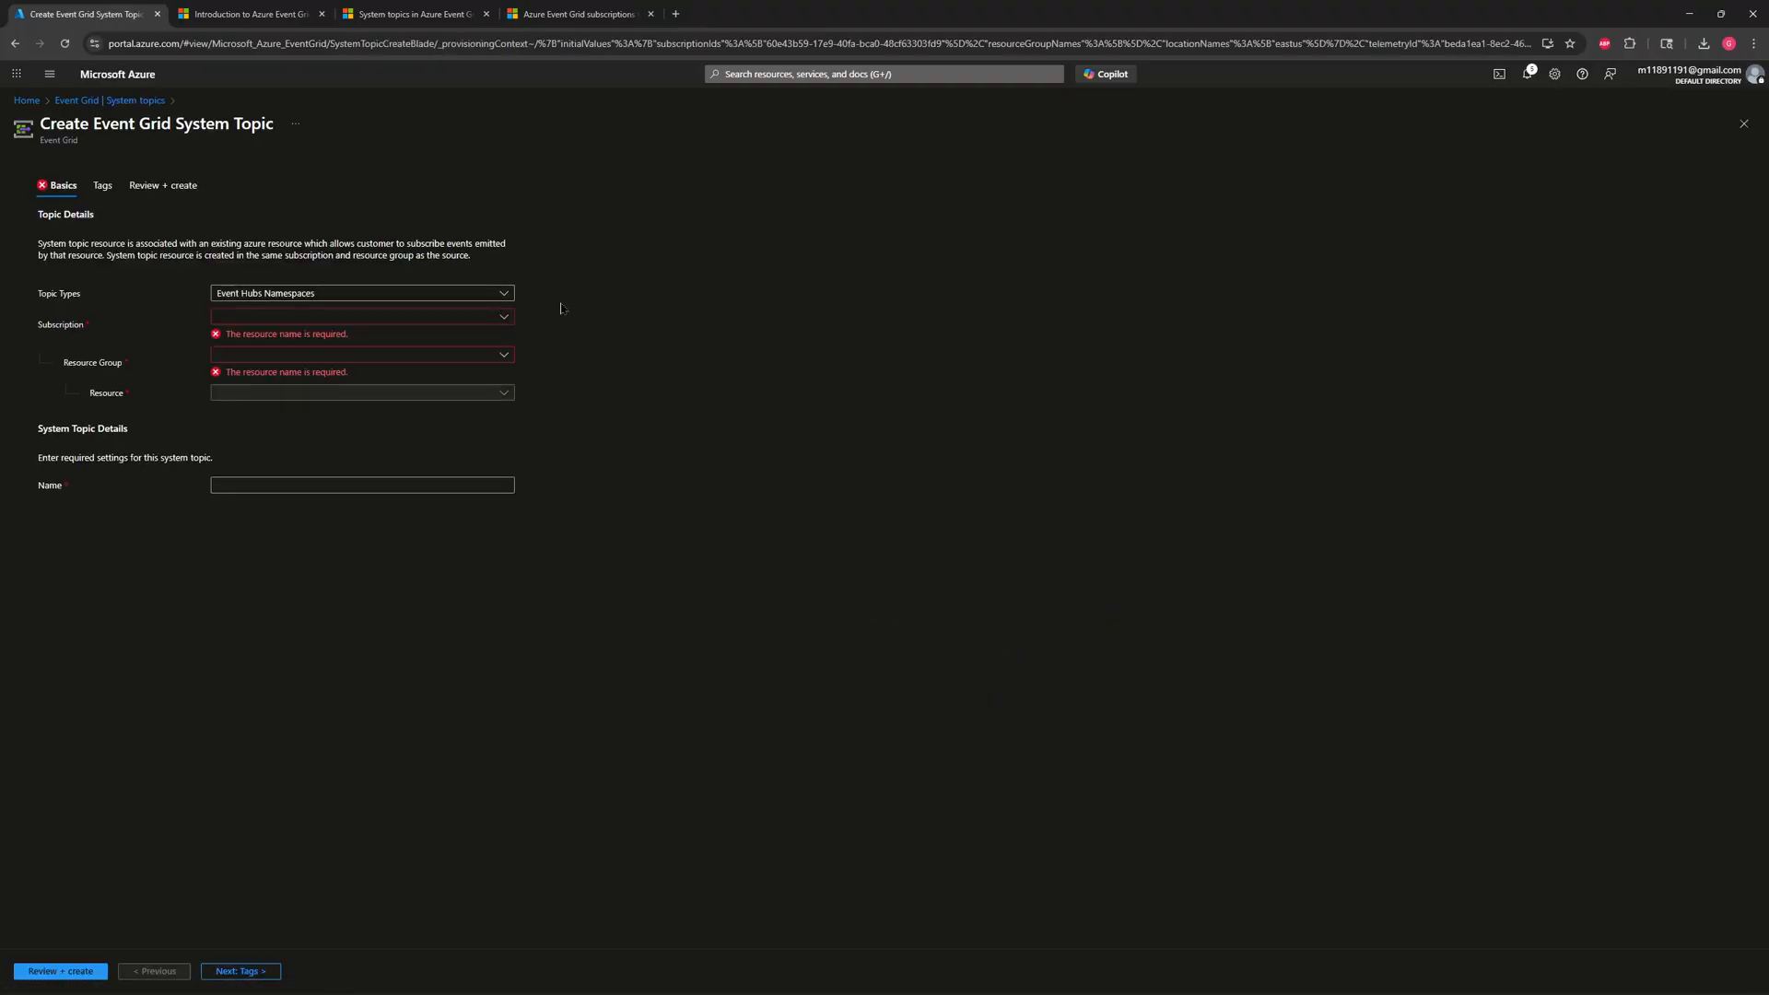
{"action": "left_click", "coordinate": [512, 300]}
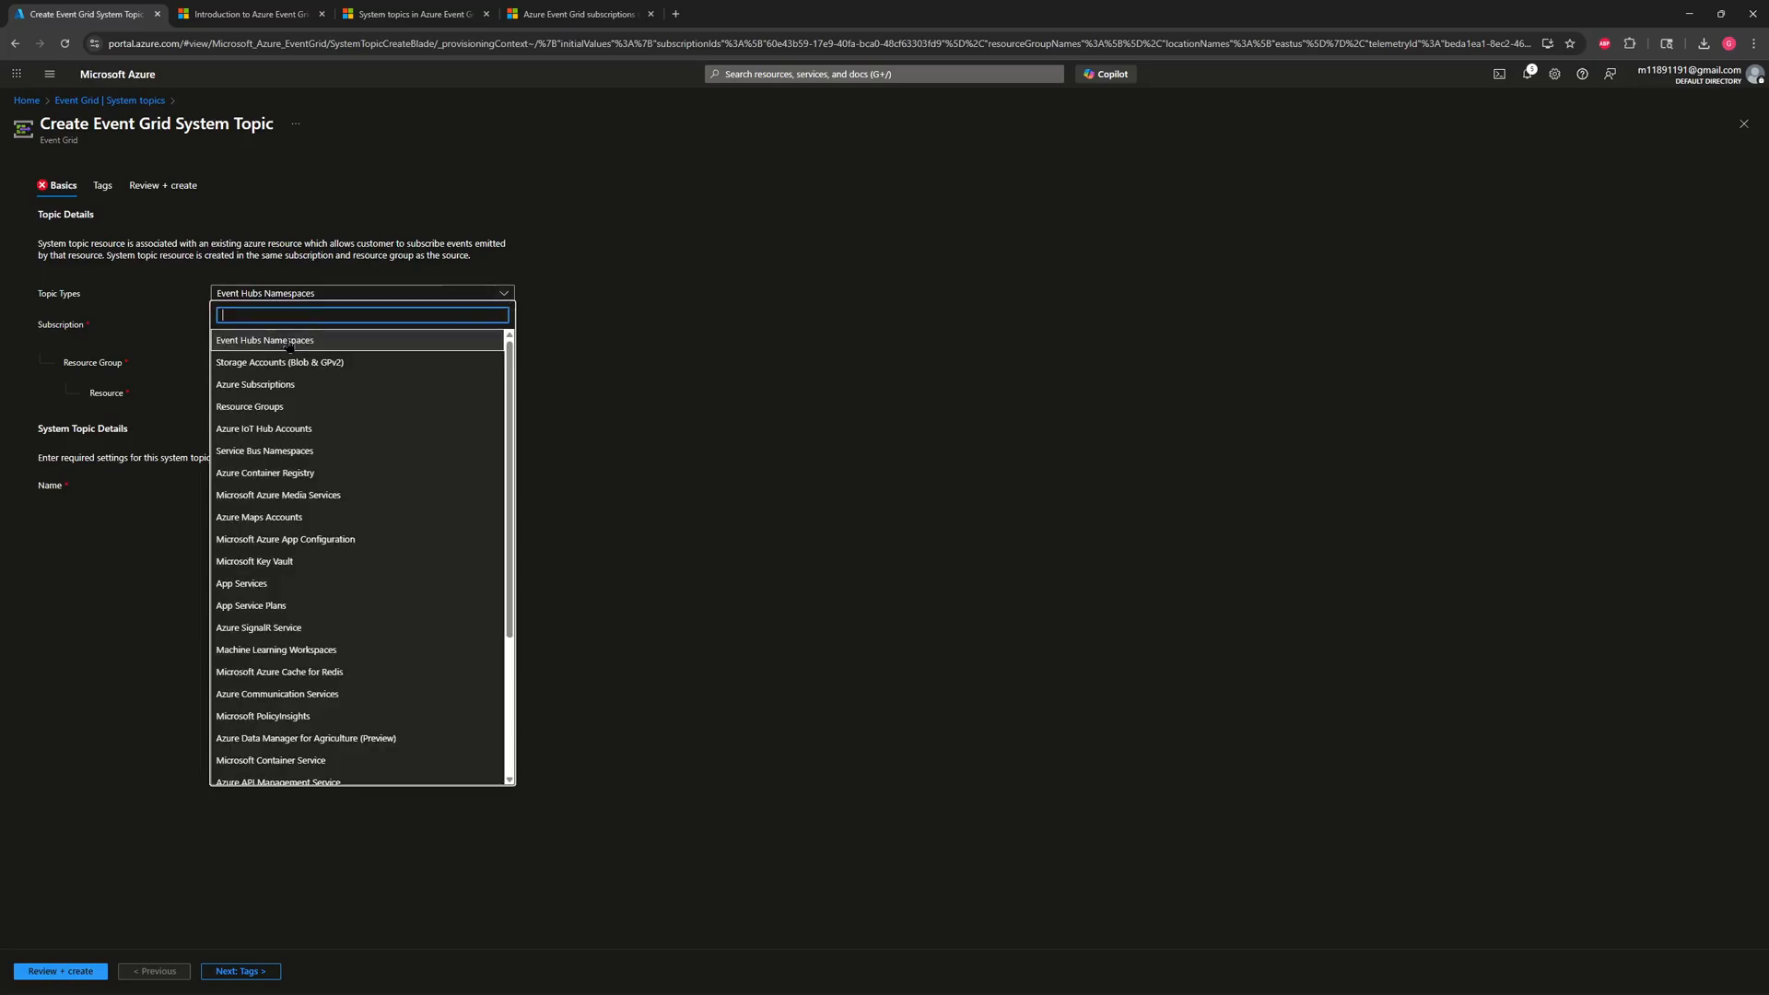
{"action": "scroll", "coordinate": [364, 594], "scroll_direction": "down", "scroll_amount": 3}
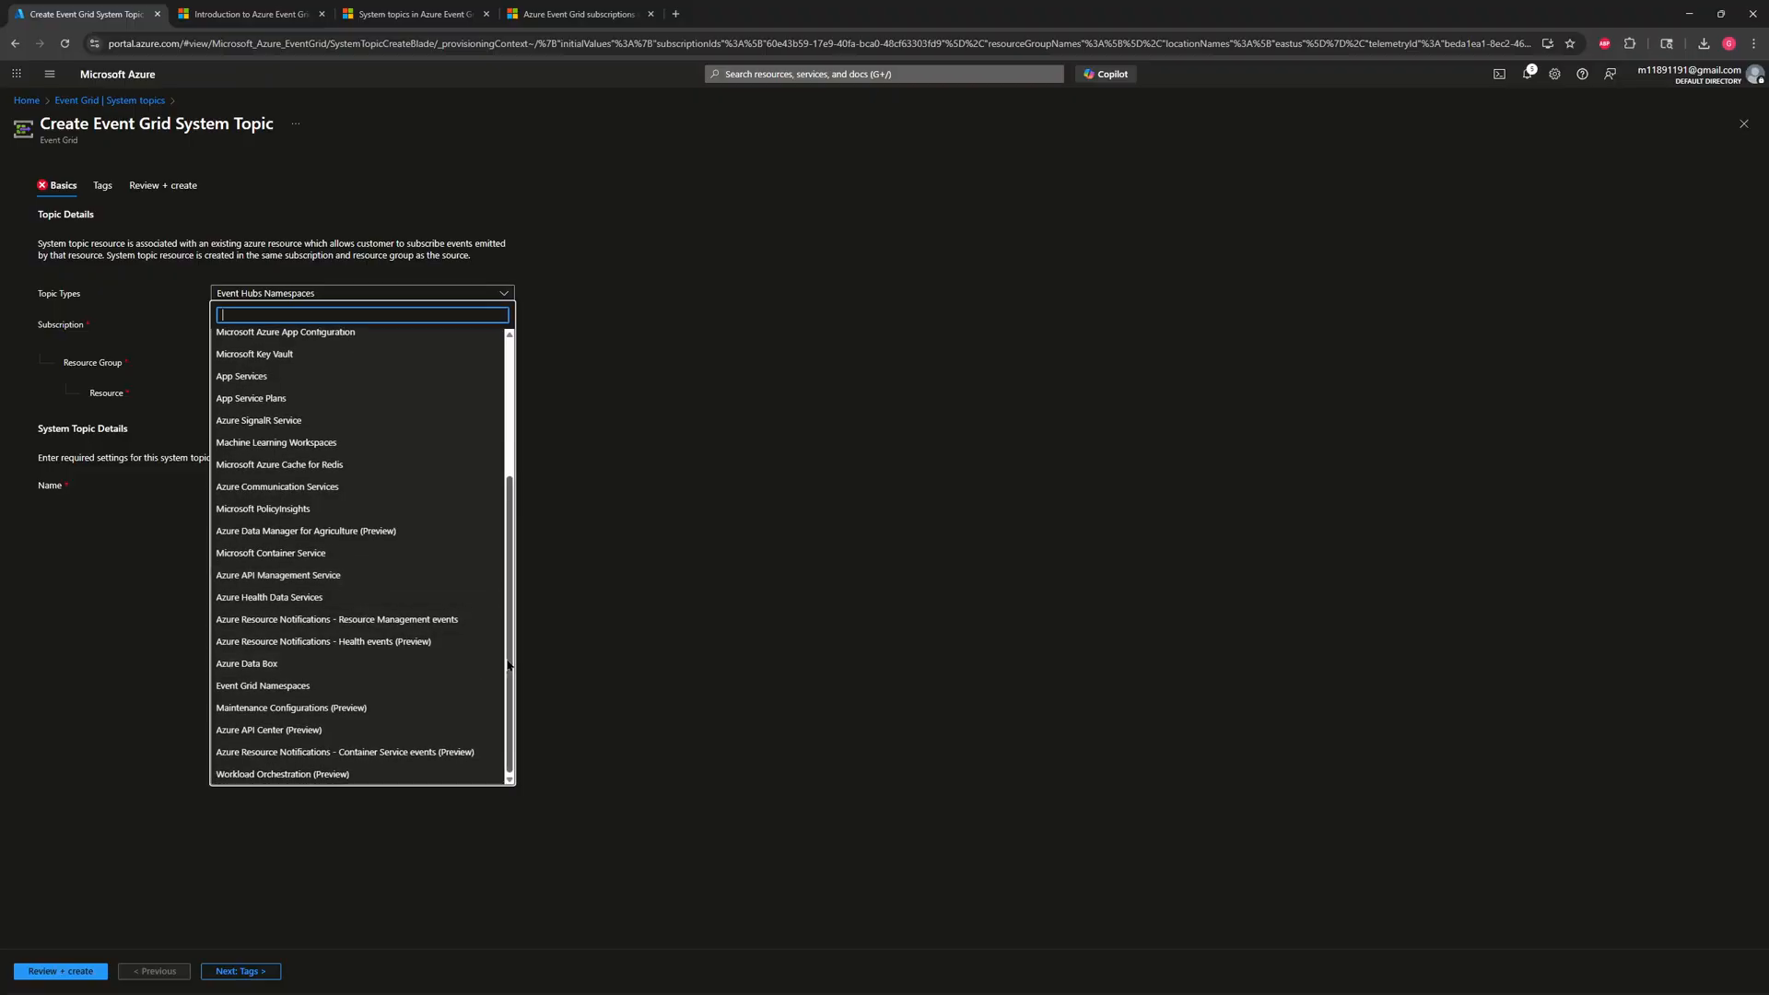
{"action": "left_click_drag", "start_coordinate": [510, 657], "coordinate": [504, 510]}
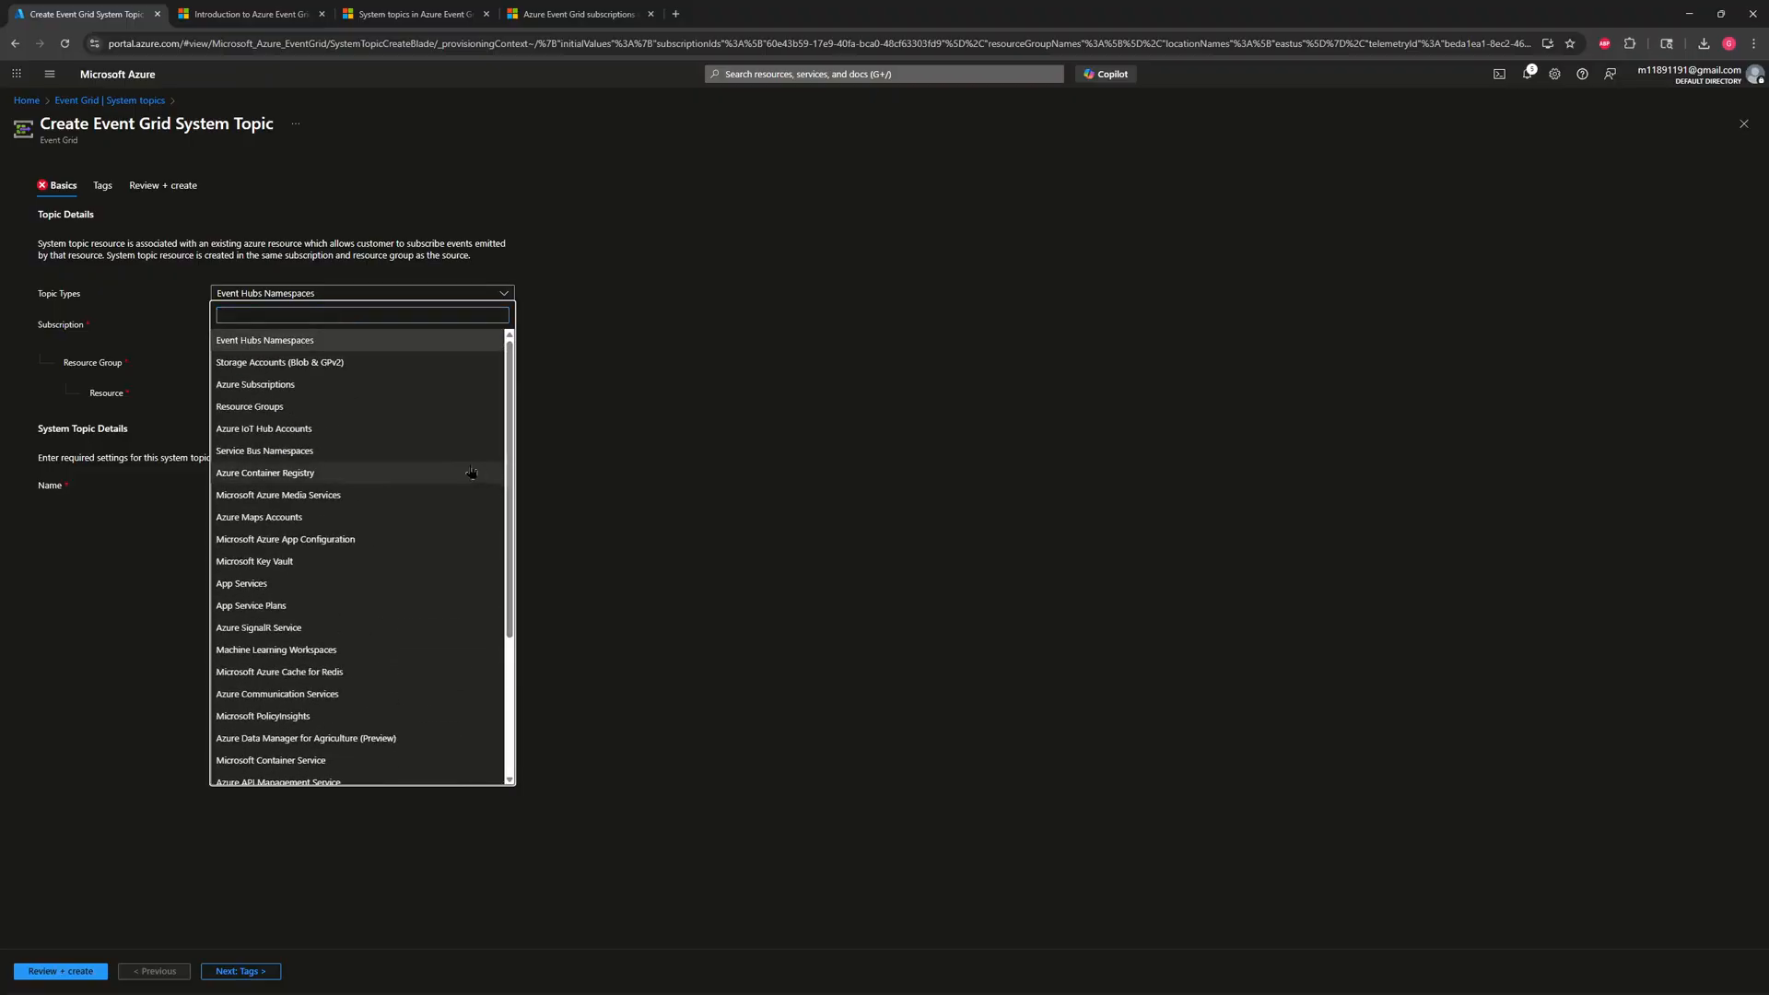
{"action": "left_click", "coordinate": [274, 366]}
Step: Set the topic's source to storage account staccount30212 in resource-group-eastus-dev under Learning Azure subscription
{"action": "left_click", "coordinate": [327, 324]}
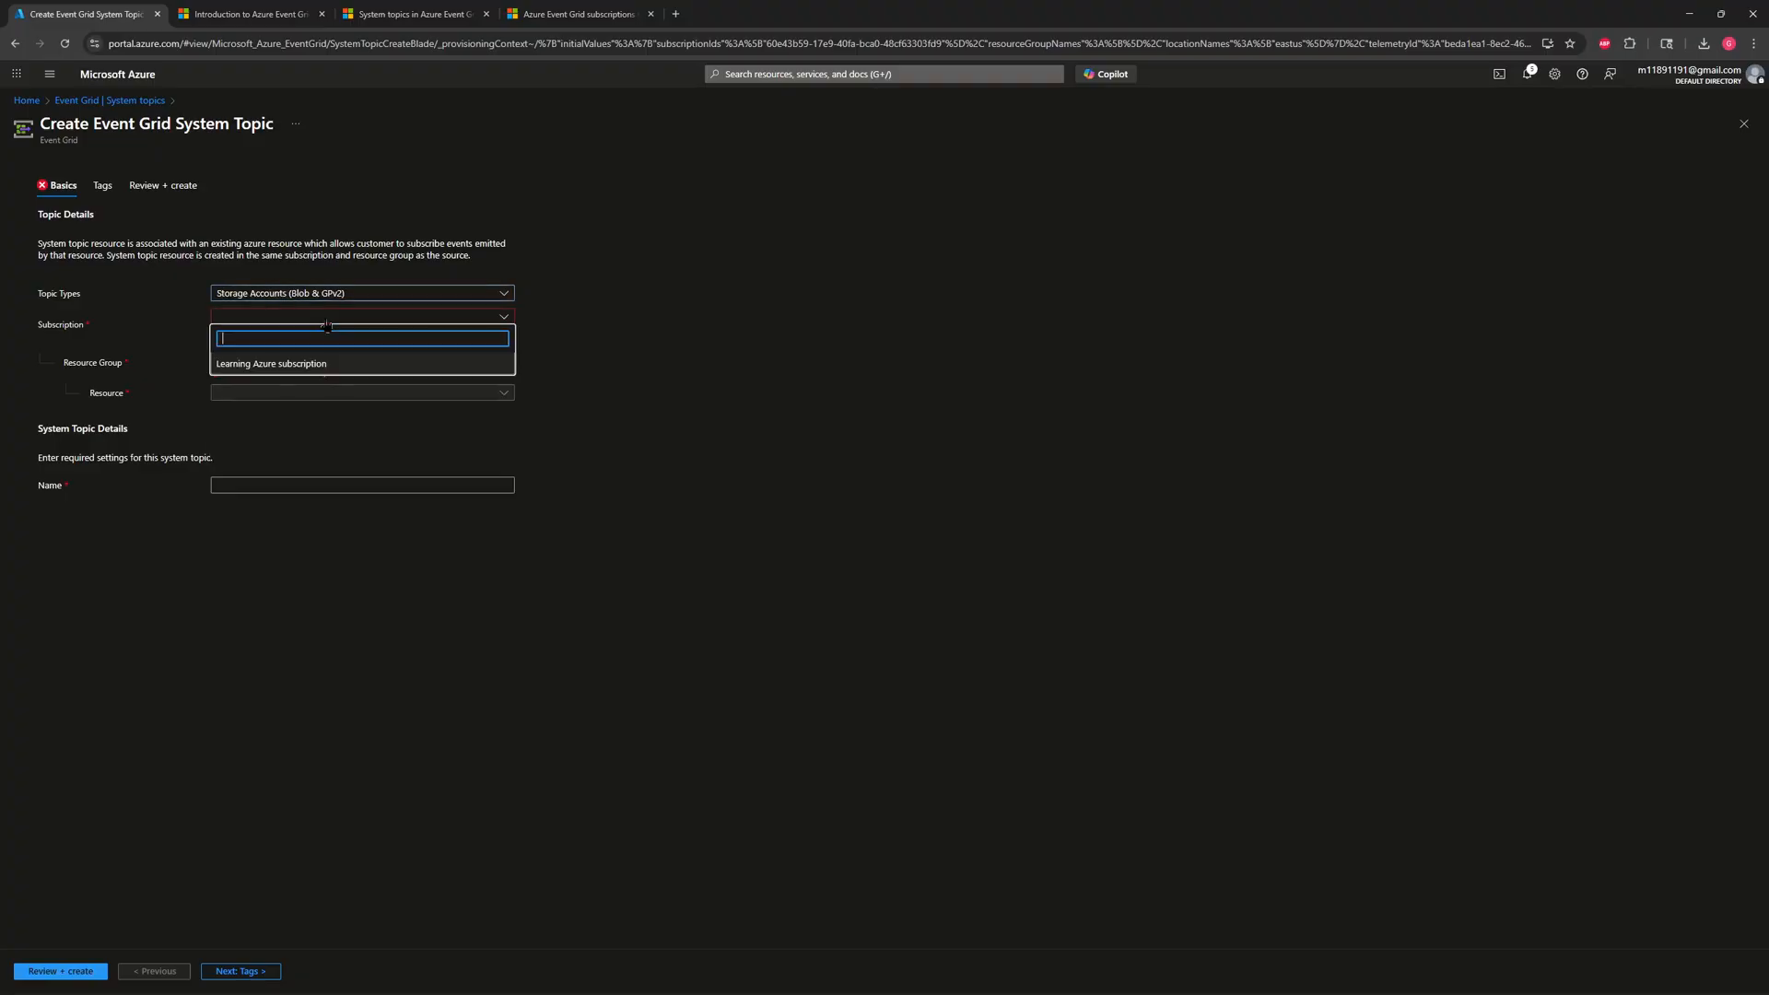
{"action": "left_click", "coordinate": [295, 364]}
{"action": "left_click", "coordinate": [295, 348]}
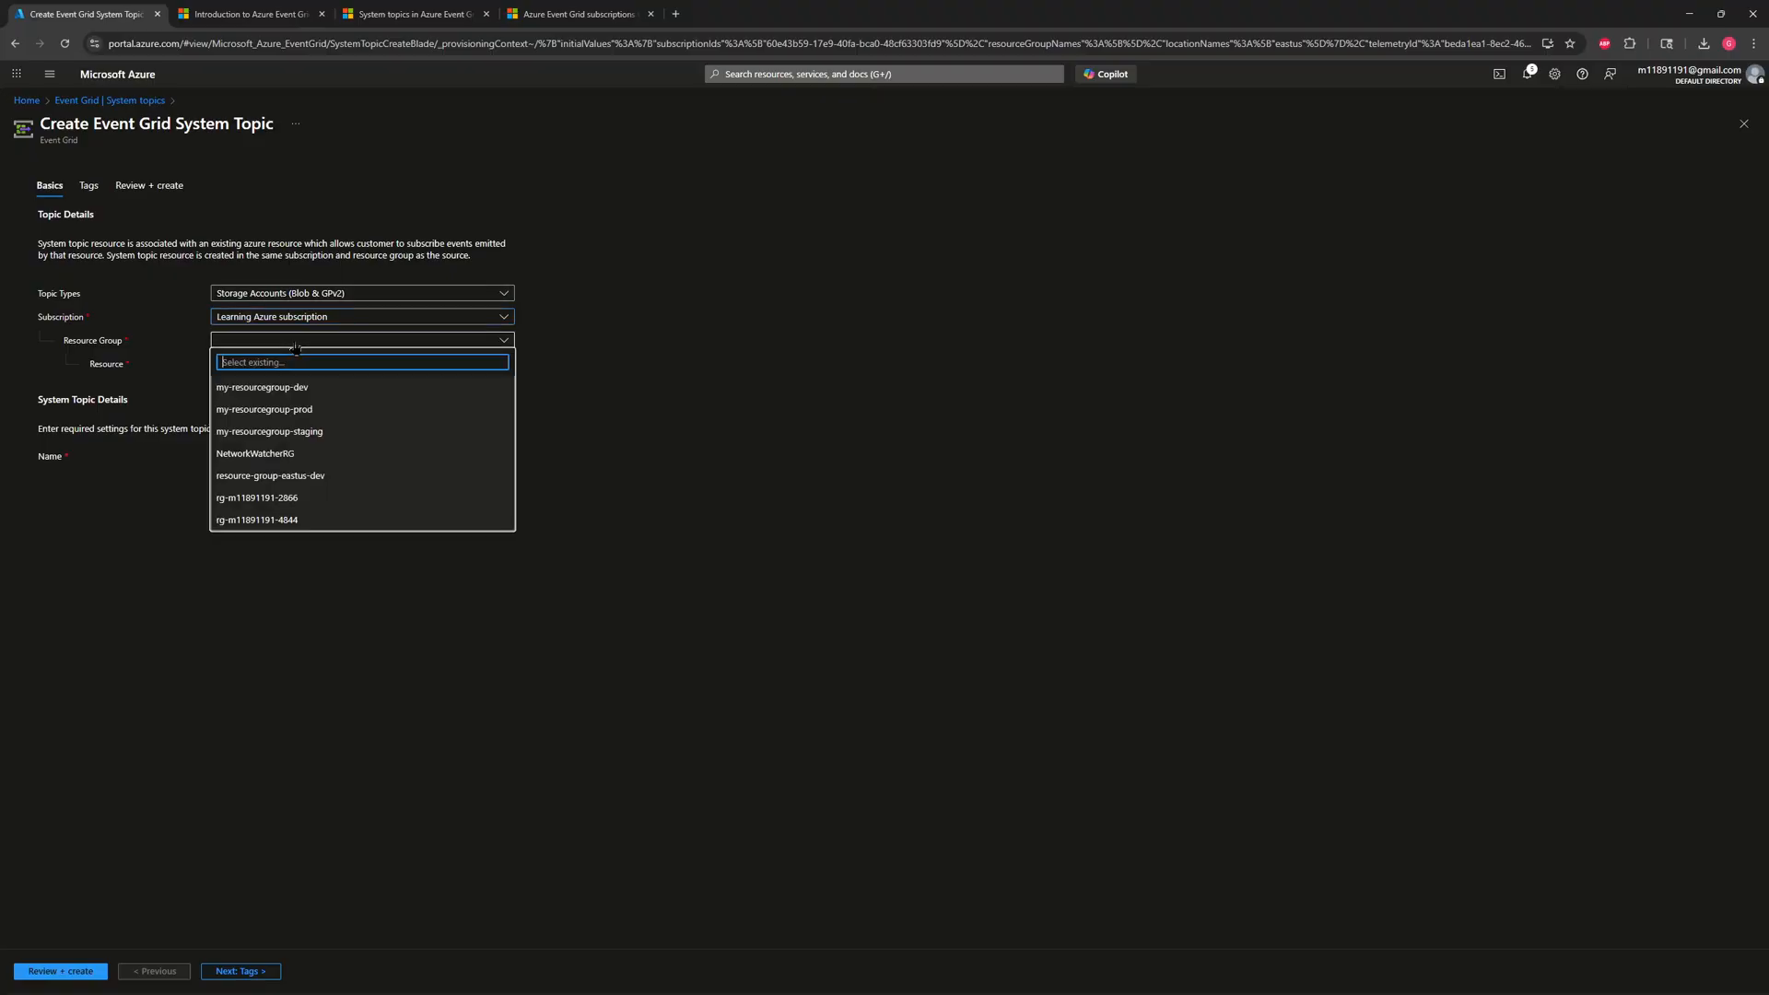
{"action": "left_click", "coordinate": [306, 465]}
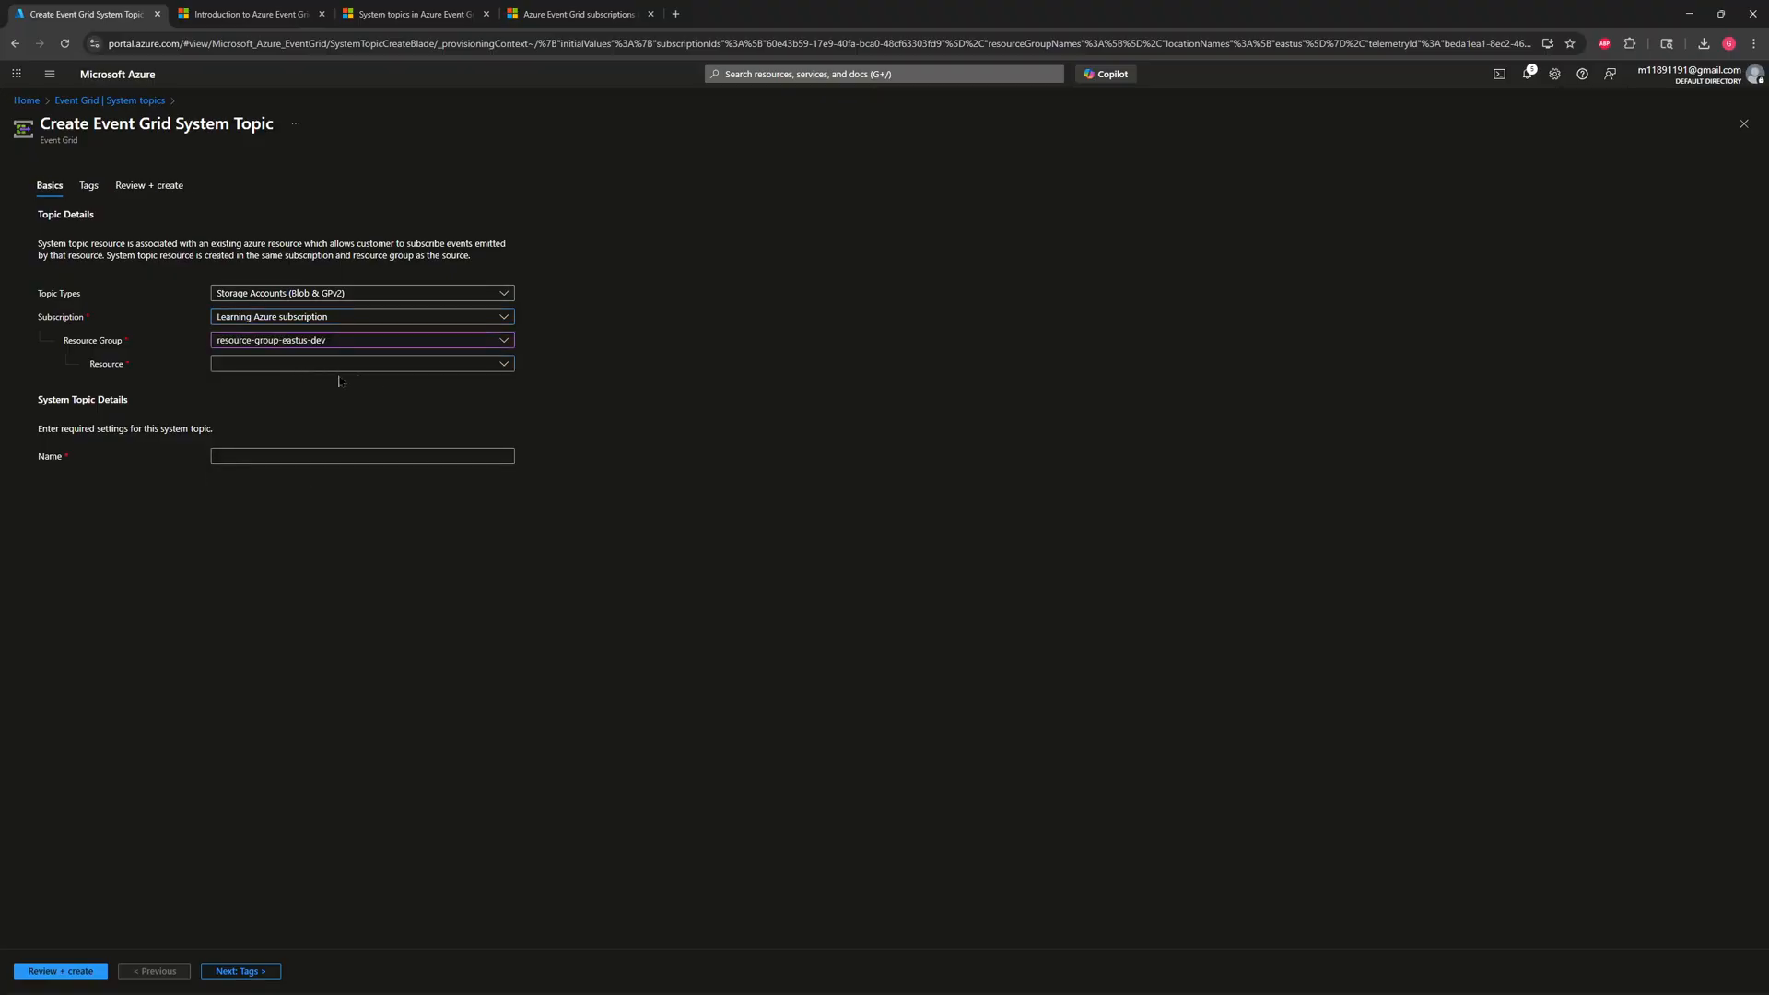
{"action": "left_click", "coordinate": [331, 365]}
{"action": "left_click", "coordinate": [267, 414]}
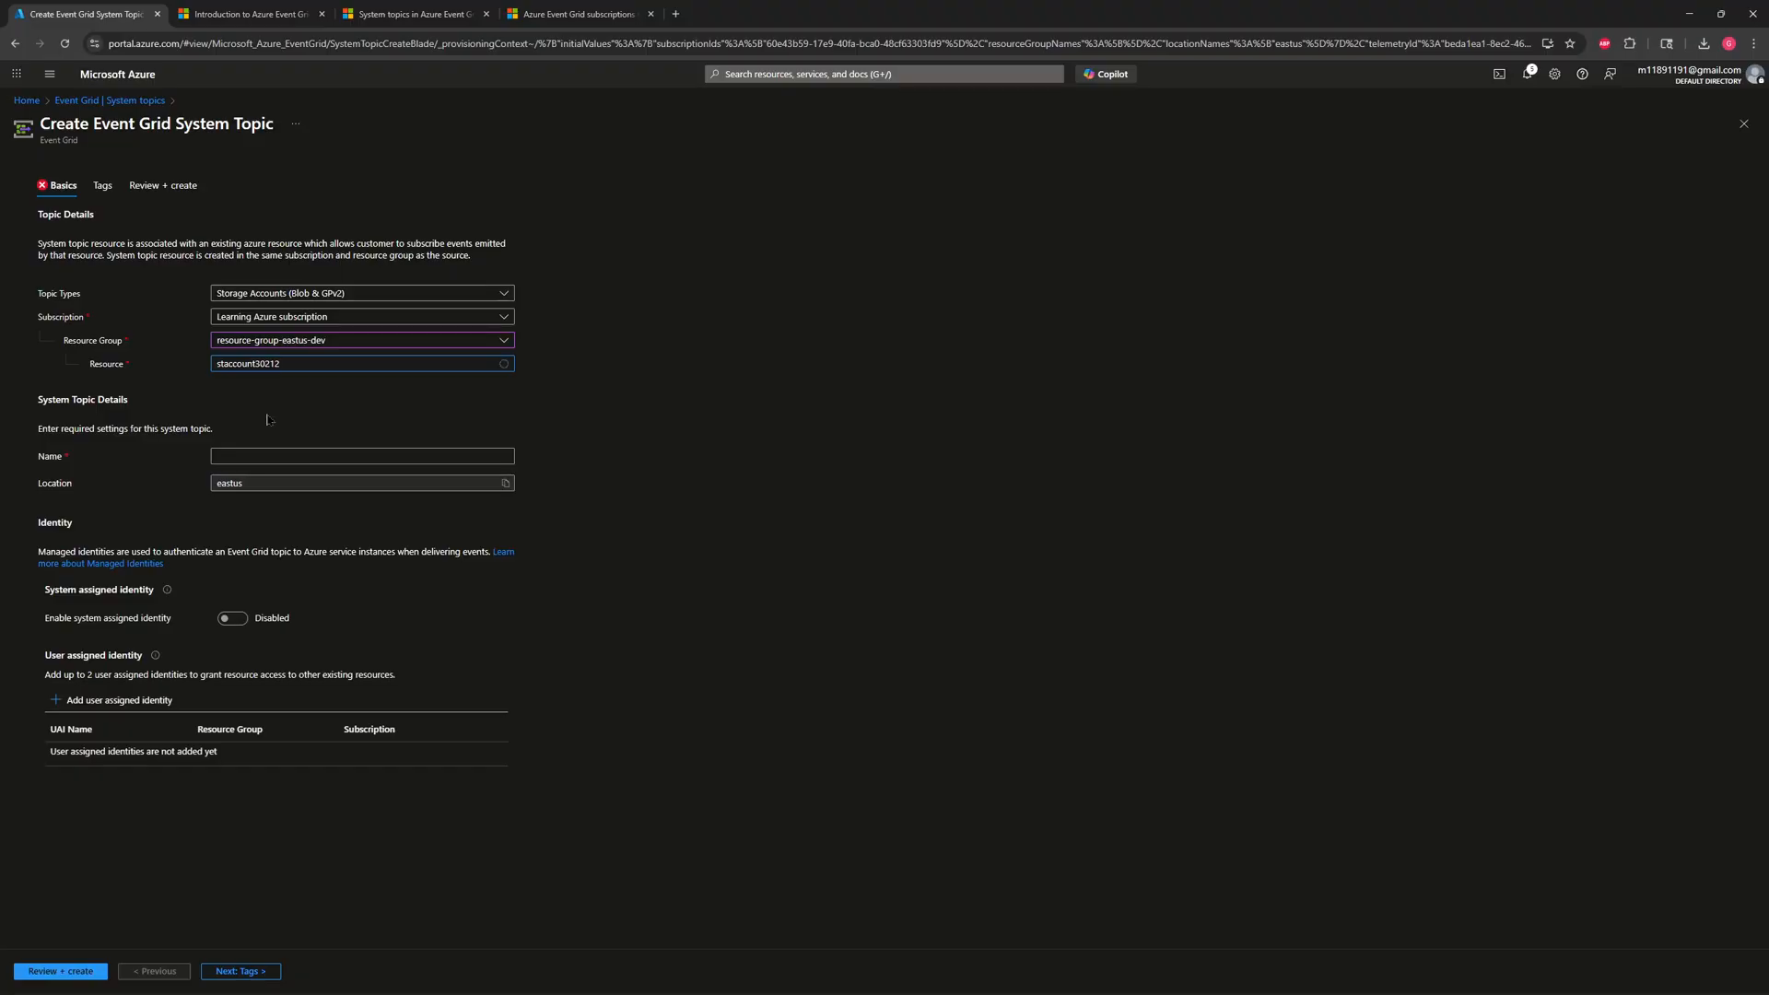
Step: Name the system topic testsystemtopic, leave tags and identities unset, and create it
{"action": "left_click", "coordinate": [261, 456]}
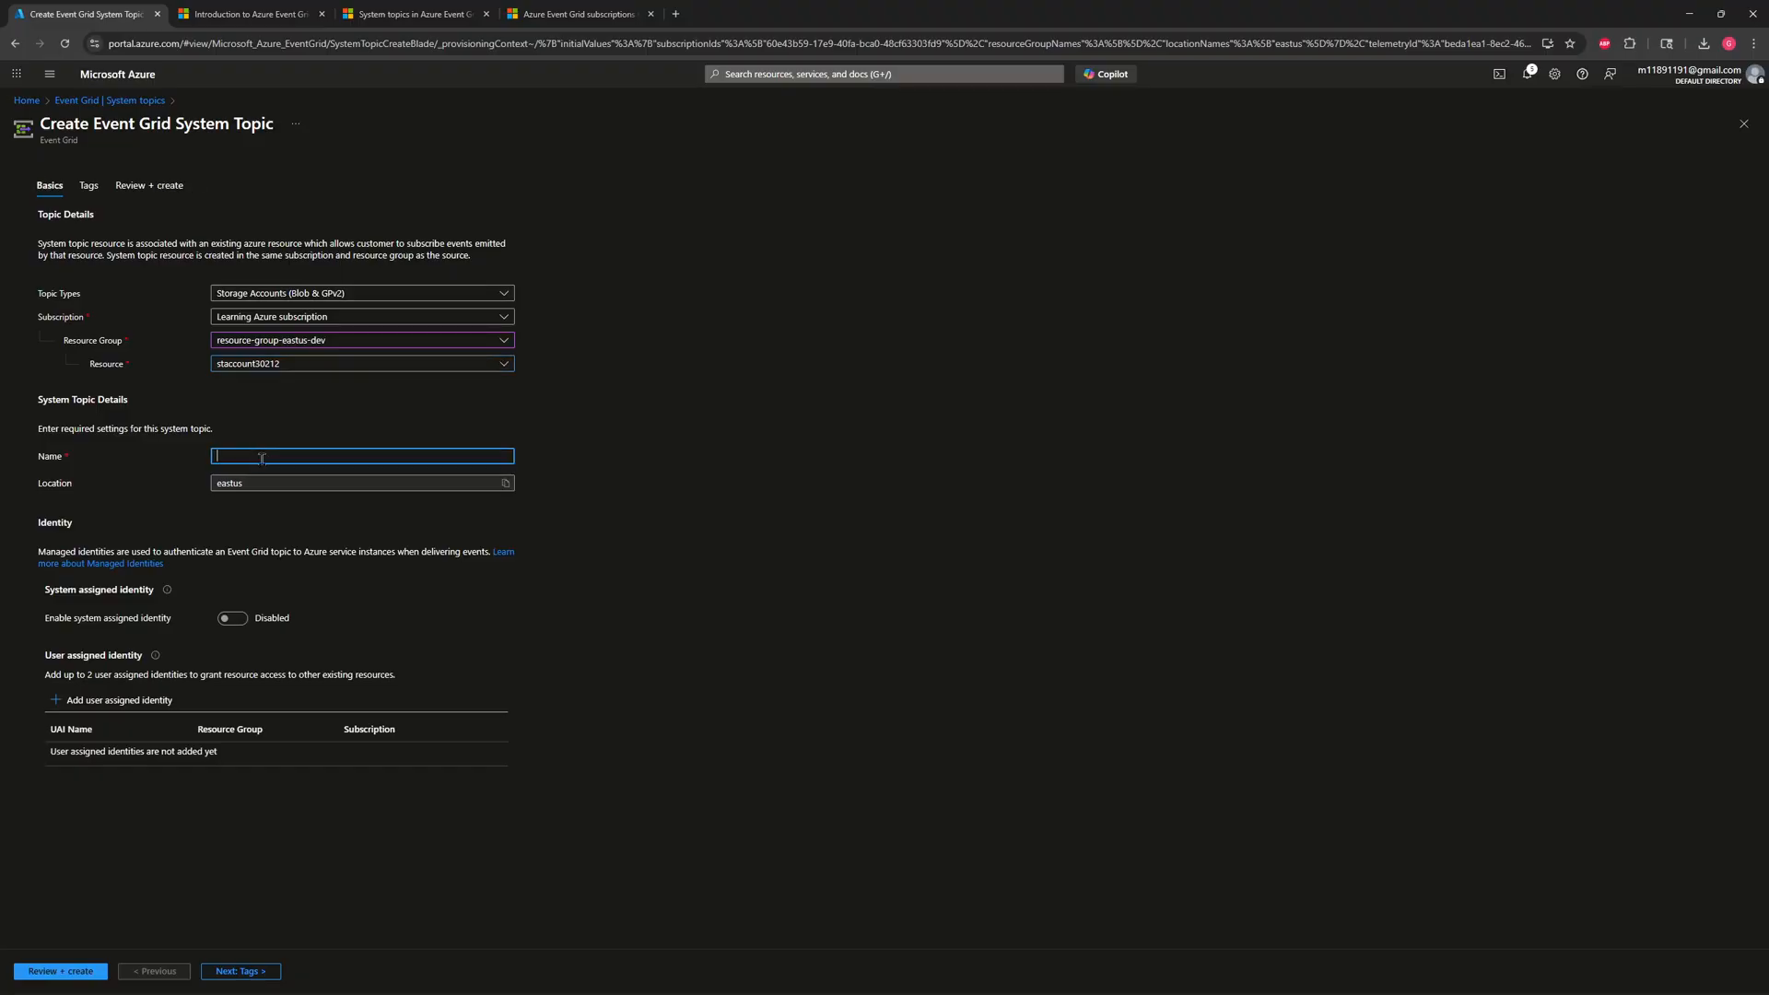
{"action": "type", "text": "testsystemto"}
{"action": "type", "text": "pic"}
{"action": "key", "text": "BackSpace"}
{"action": "left_click", "coordinate": [87, 187]}
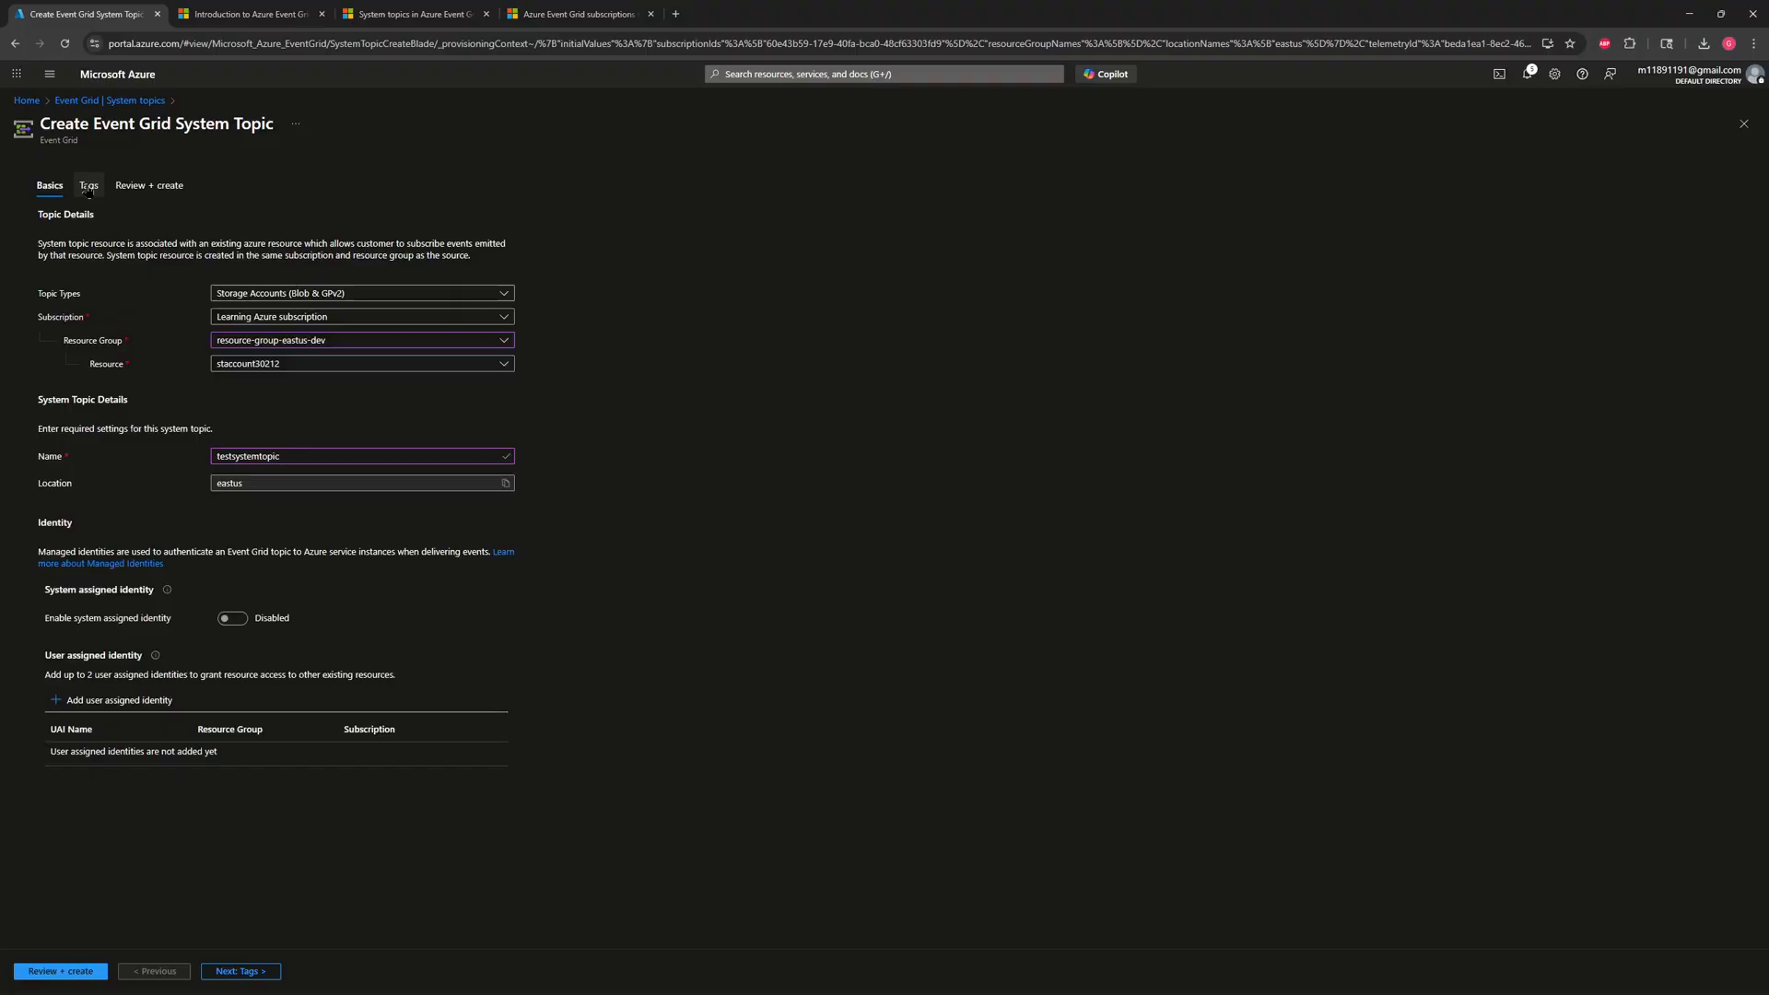
{"action": "left_click", "coordinate": [147, 192]}
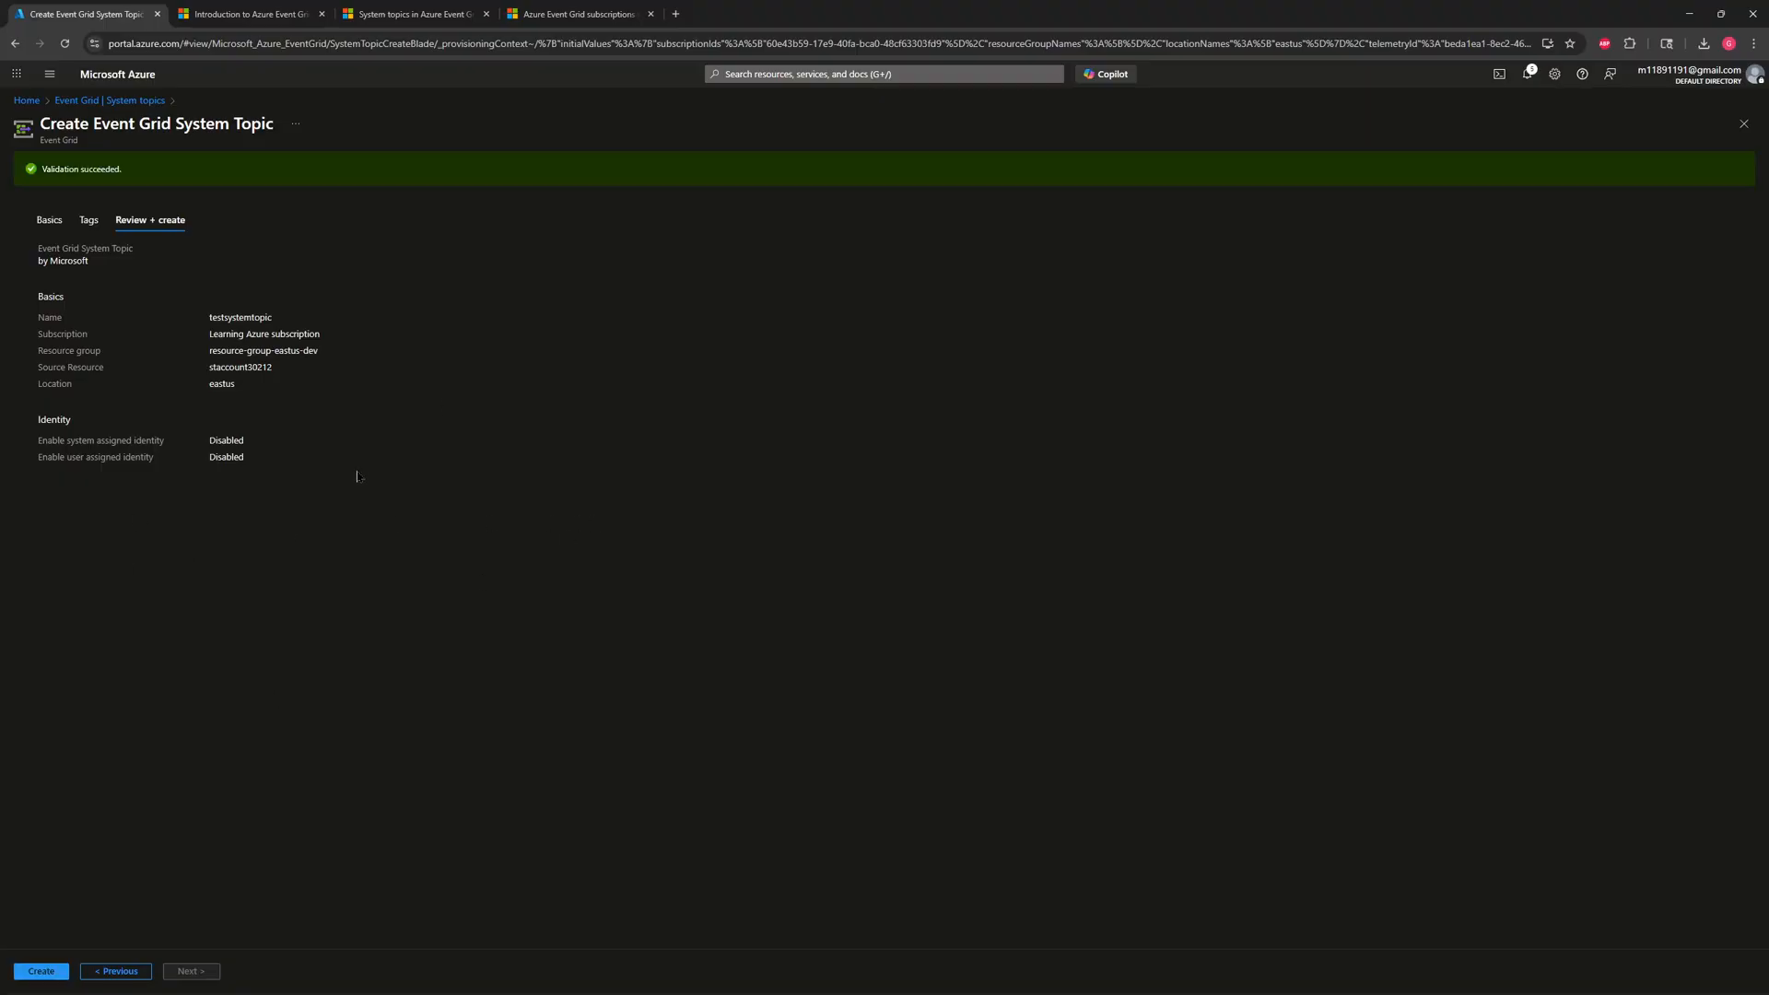
{"action": "left_click", "coordinate": [41, 971]}
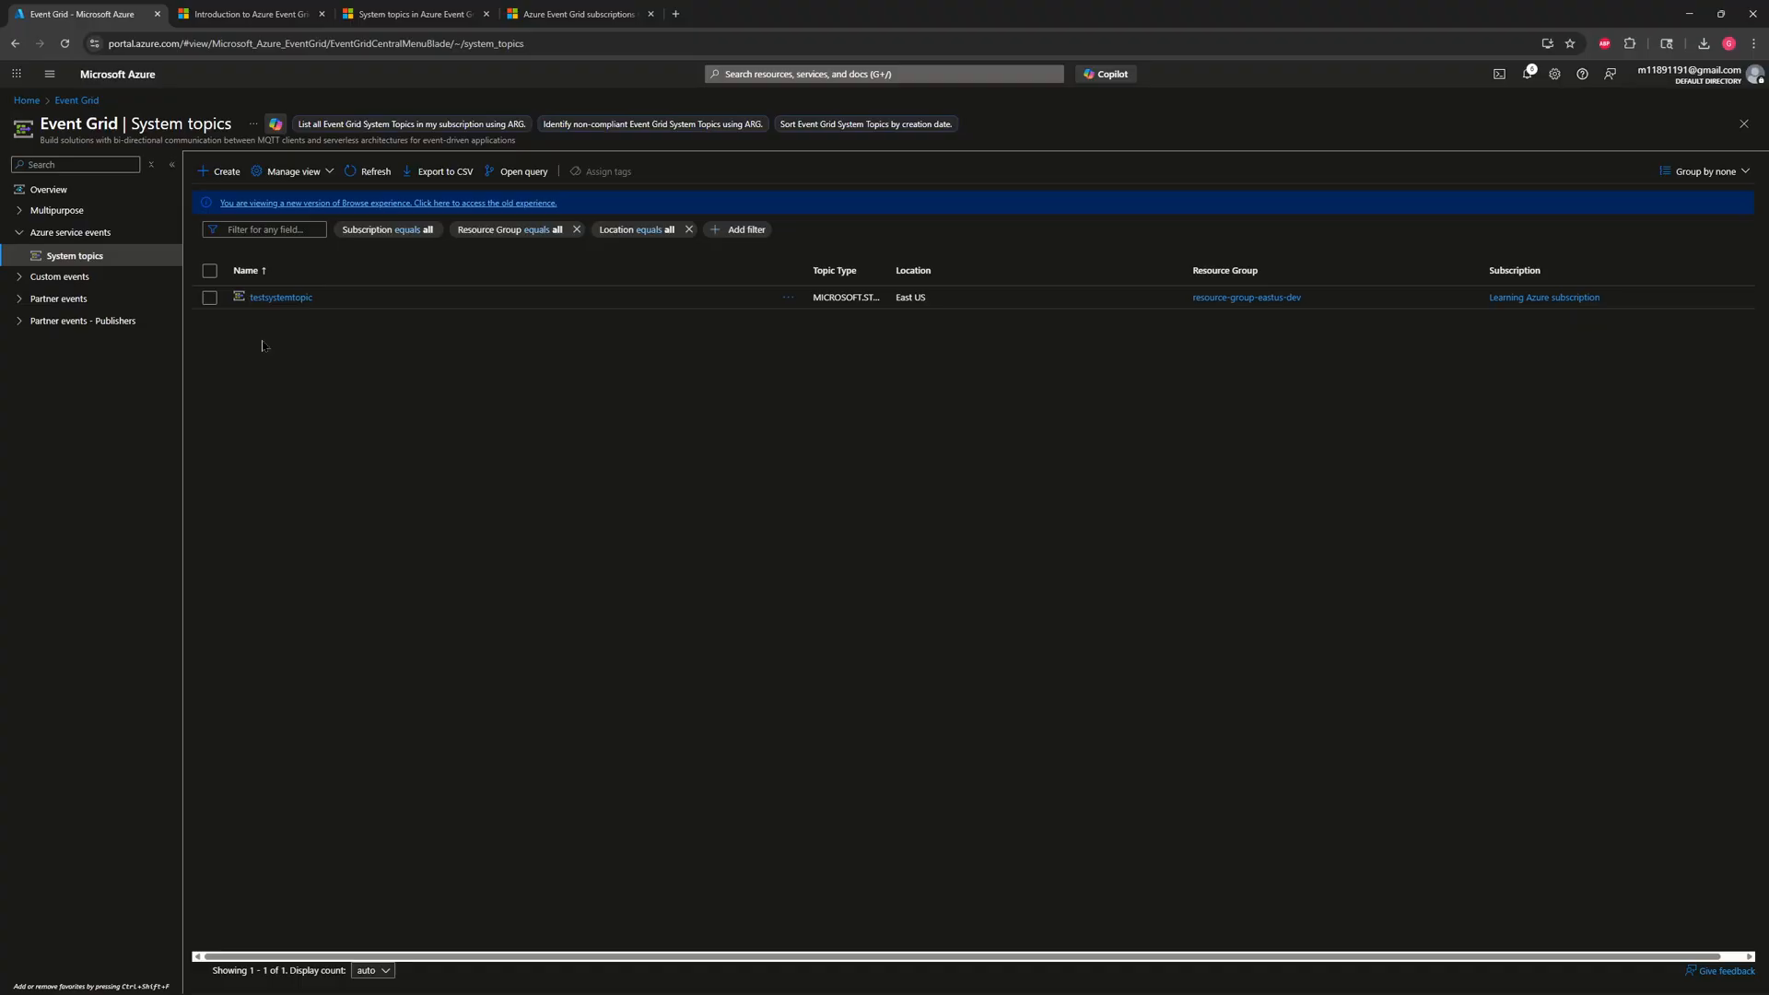
Step: Open testsystemtopic, view its metrics for the last 6 hours and 1 day, and check its event subscriptions list
{"action": "left_click", "coordinate": [283, 297]}
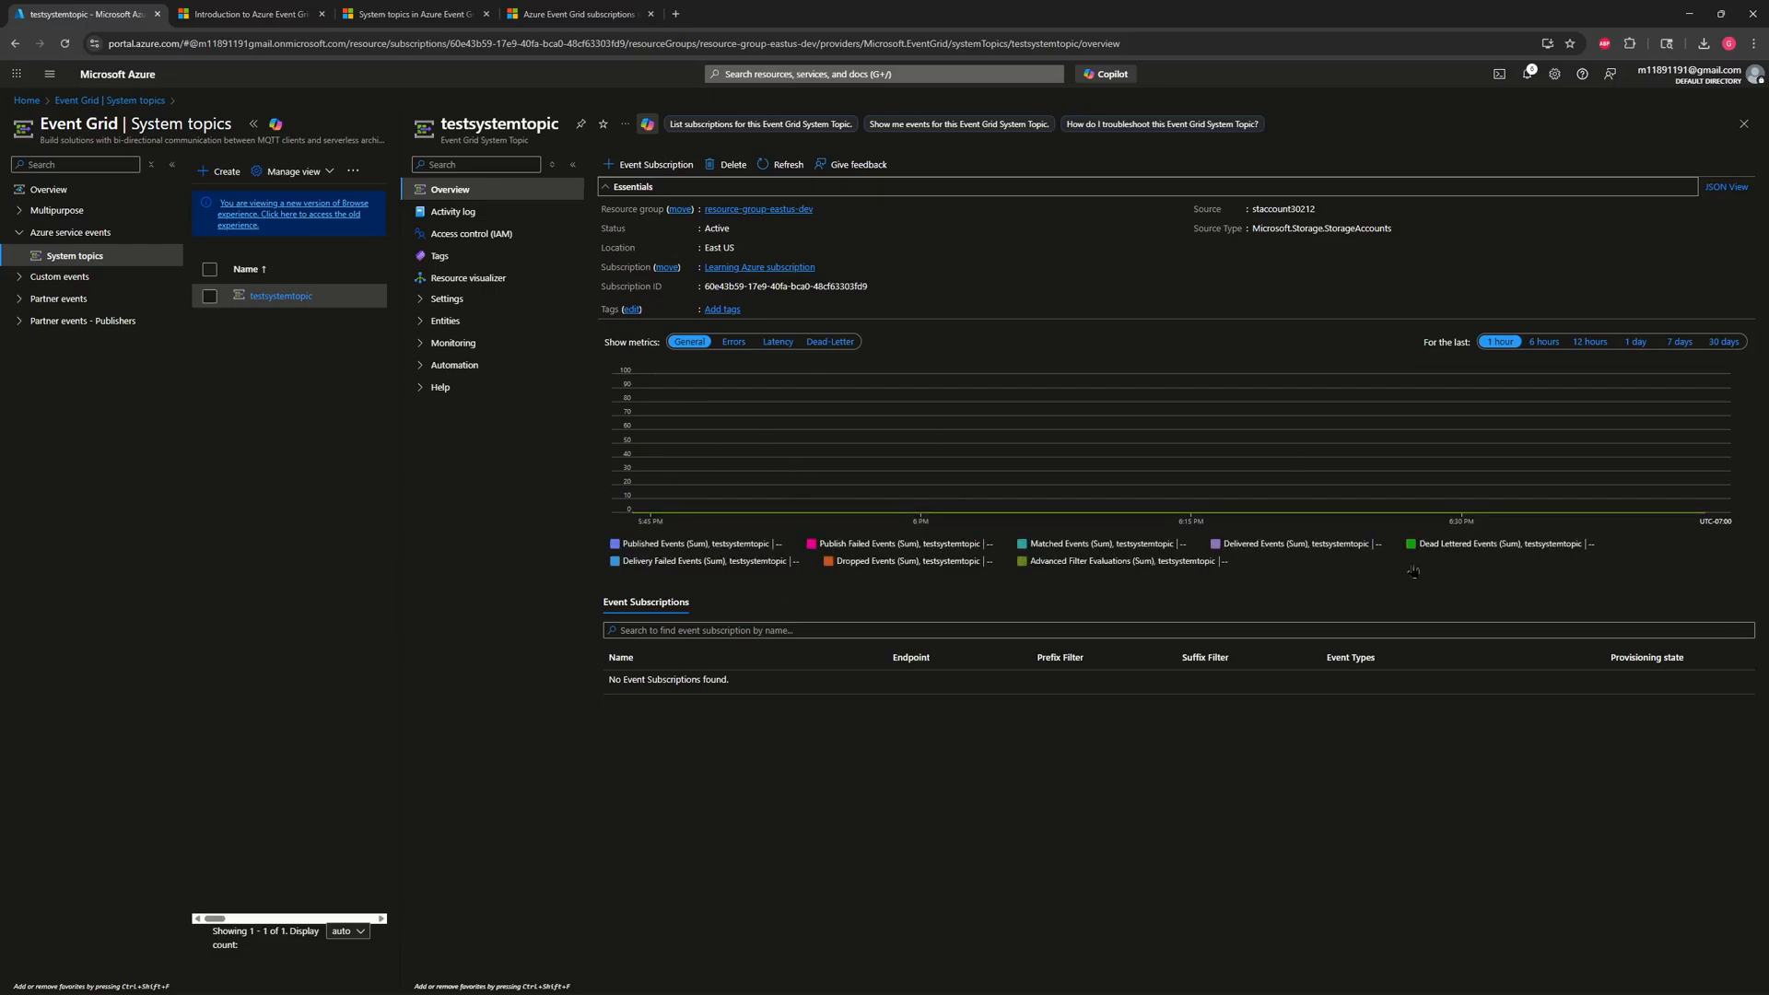
{"action": "left_click", "coordinate": [1544, 342]}
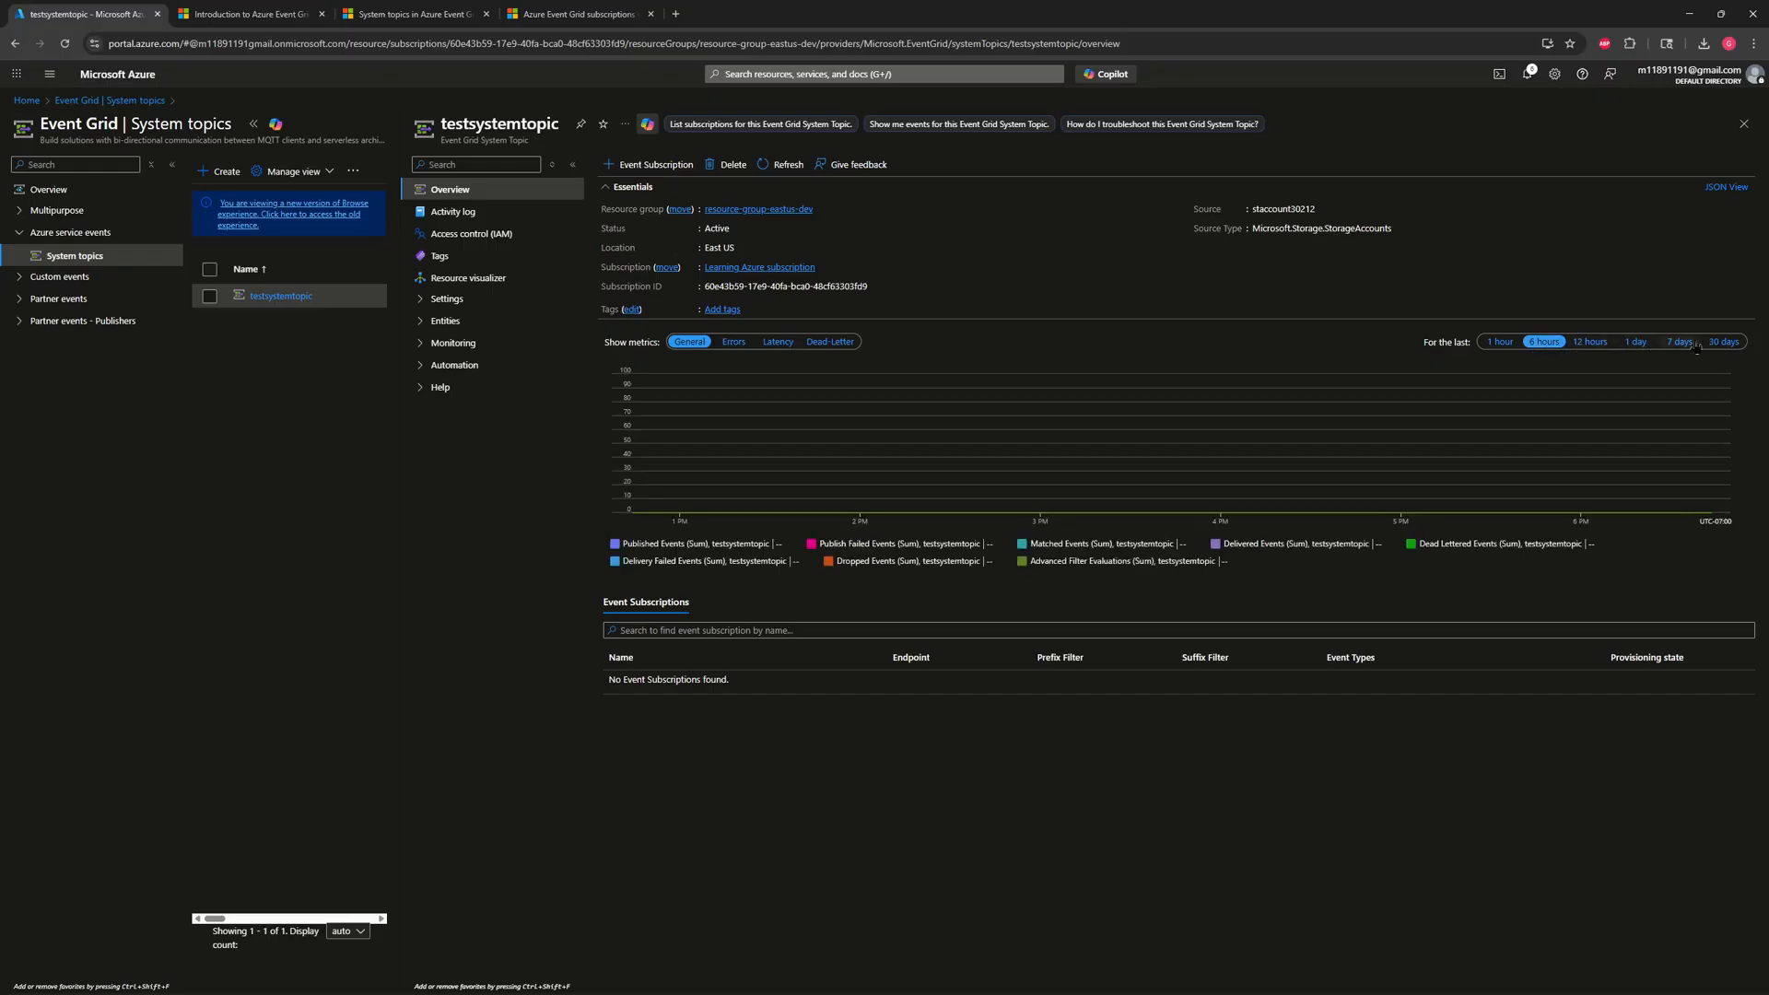
{"action": "left_click", "coordinate": [1638, 342]}
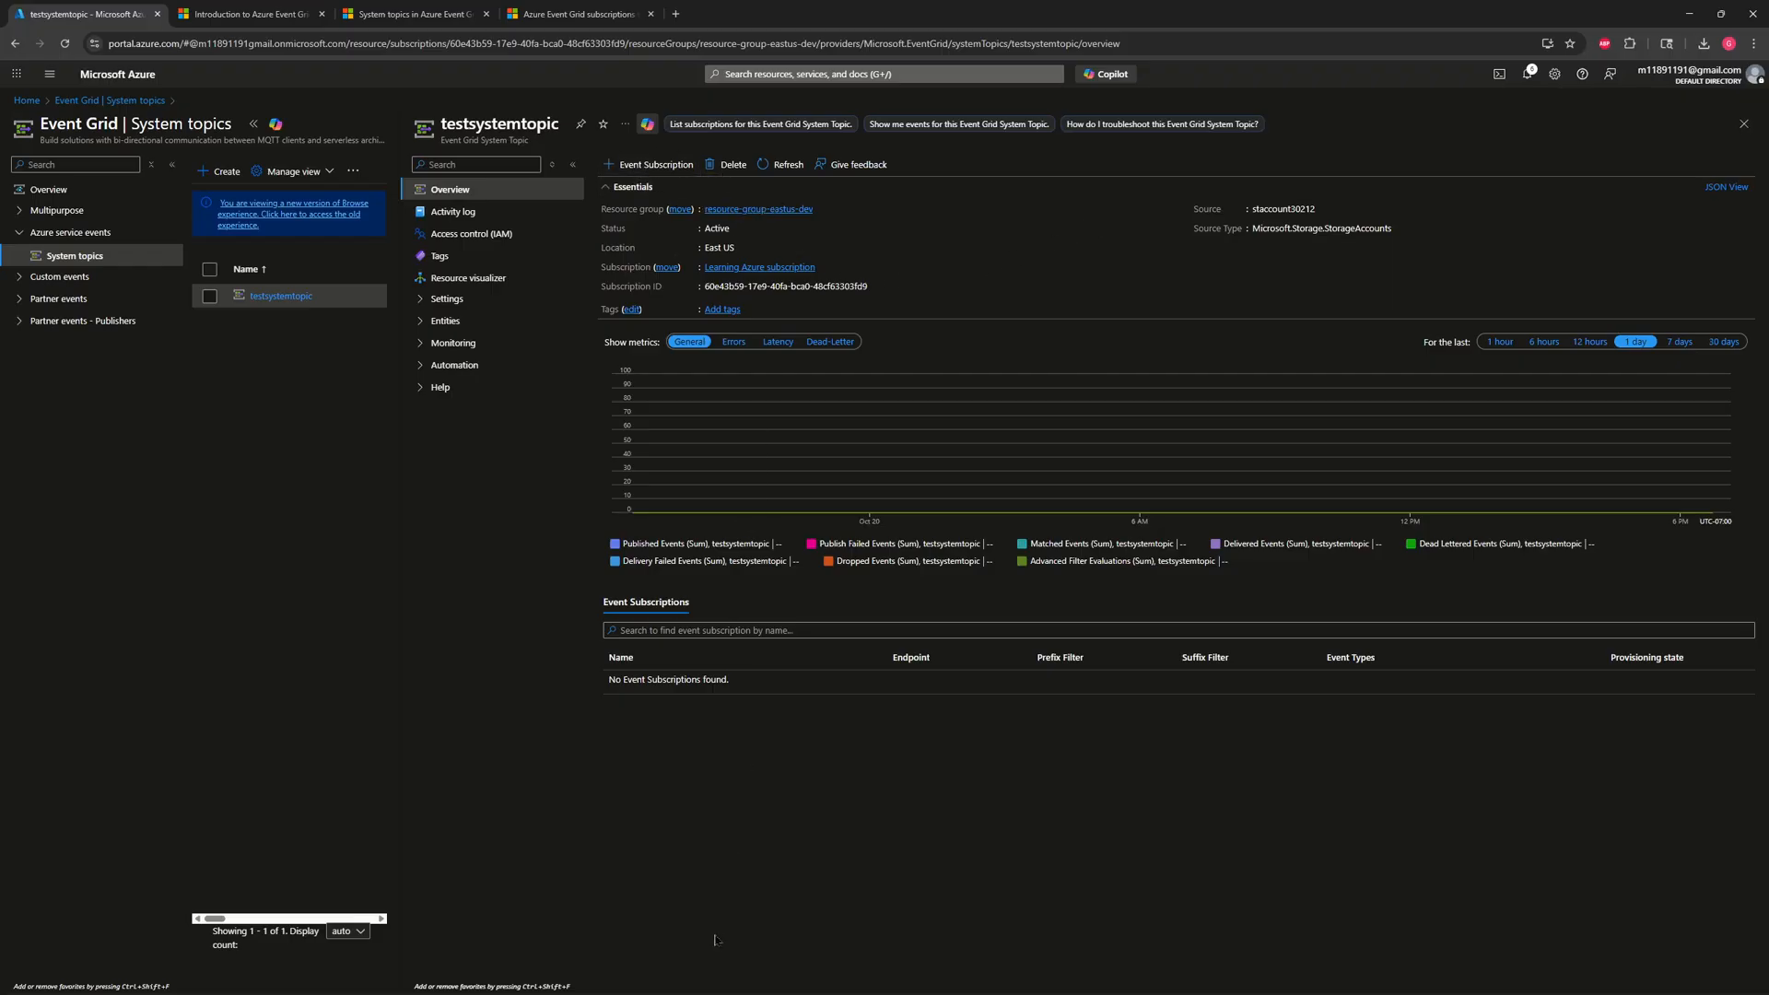
{"action": "left_click_drag", "start_coordinate": [753, 687], "coordinate": [632, 692]}
{"action": "left_click", "coordinate": [729, 717]}
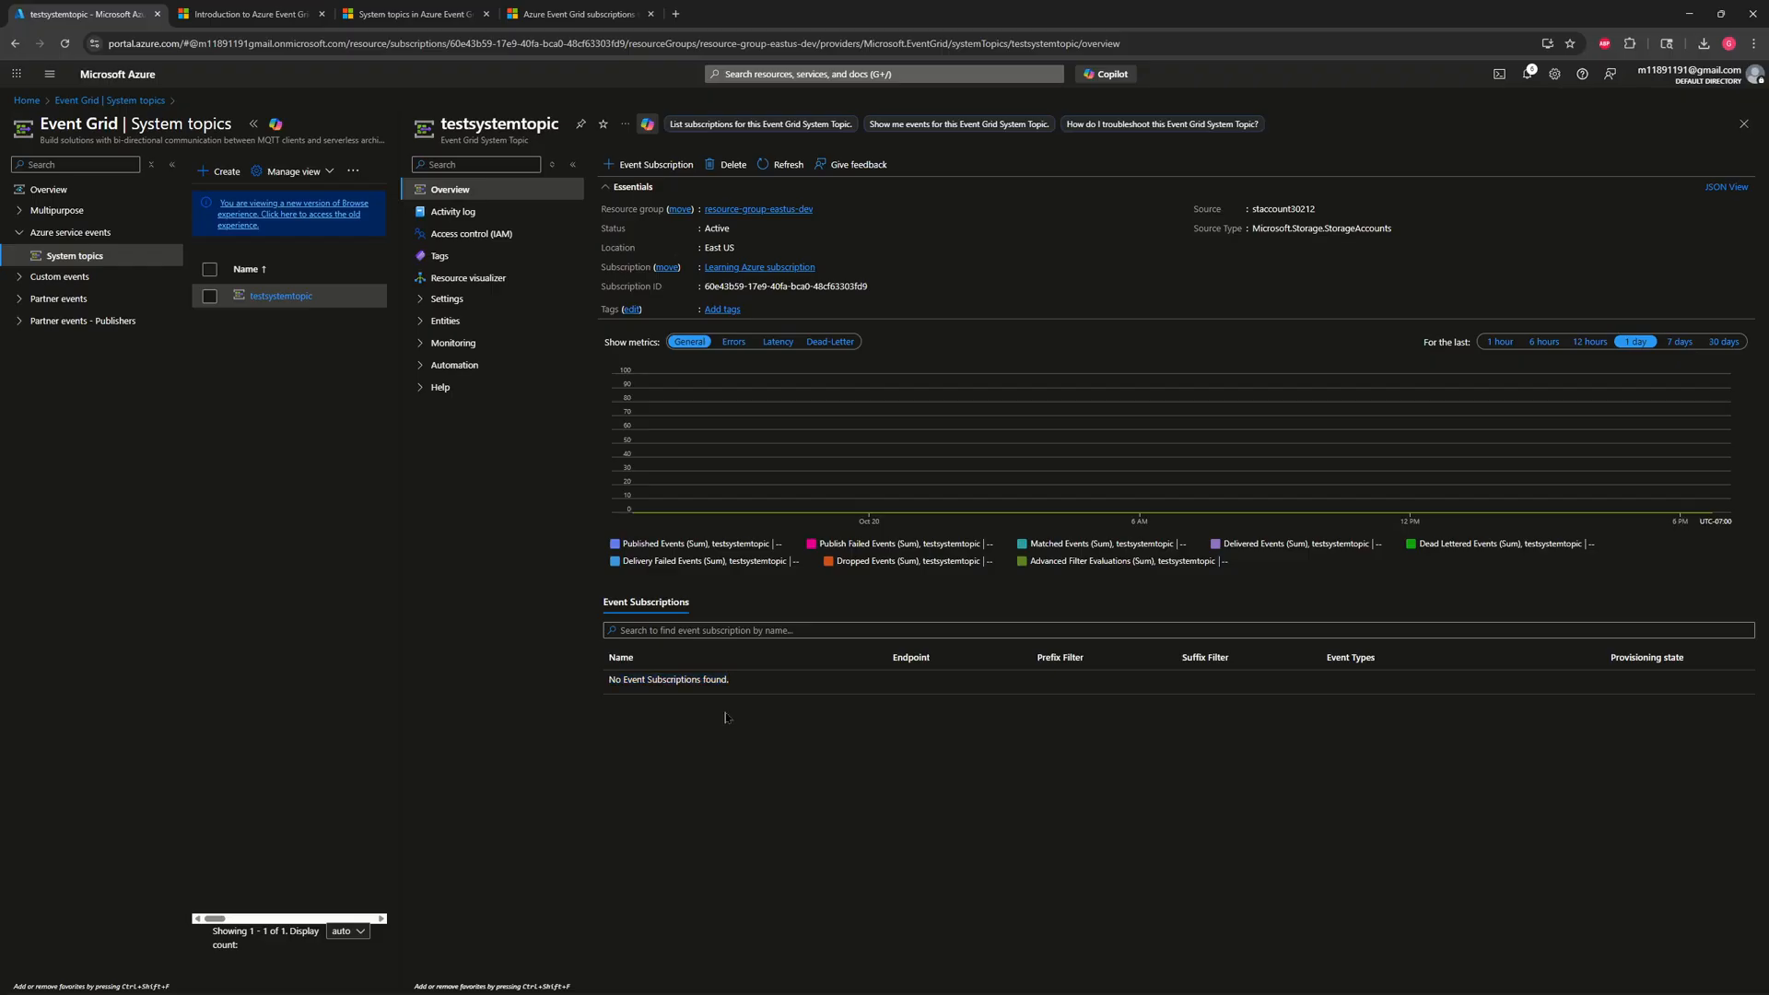
Step: Start an event subscription on testsystemtopic named testeventgridsubscription, keeping Event Grid Schema as the event schema
{"action": "left_click", "coordinate": [670, 170]}
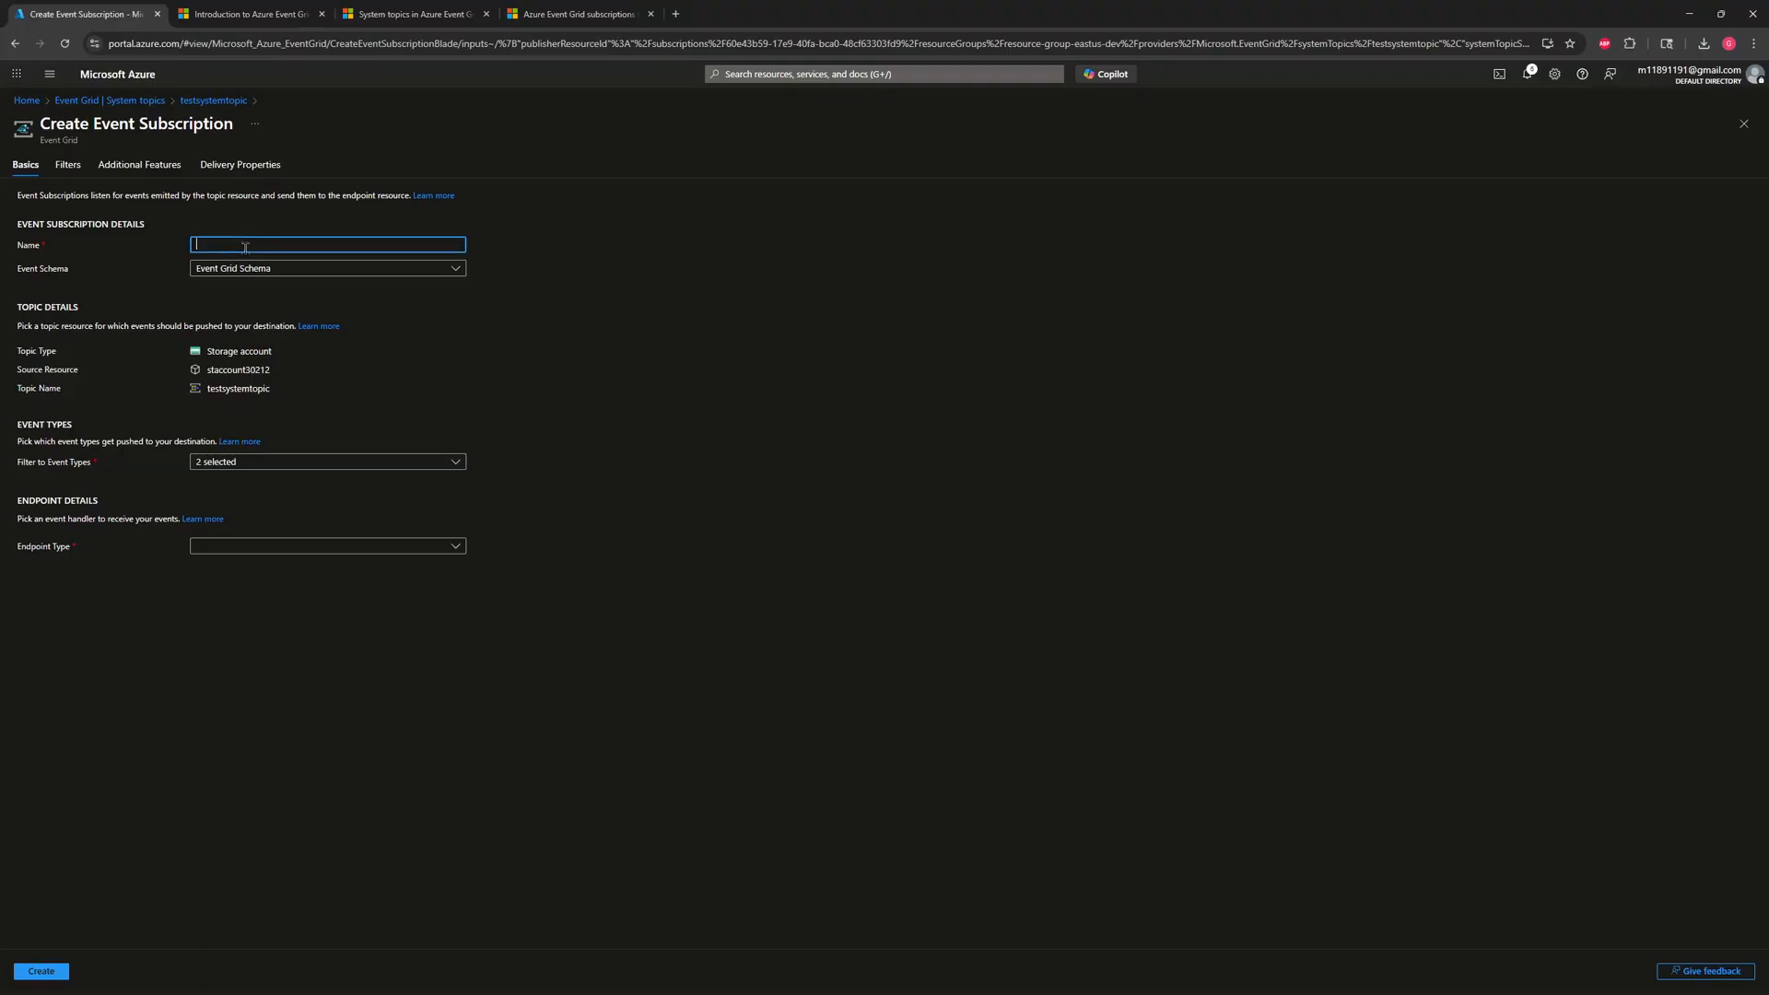
{"action": "type", "text": "testeventgridsubscription"}
{"action": "left_click", "coordinate": [276, 269]}
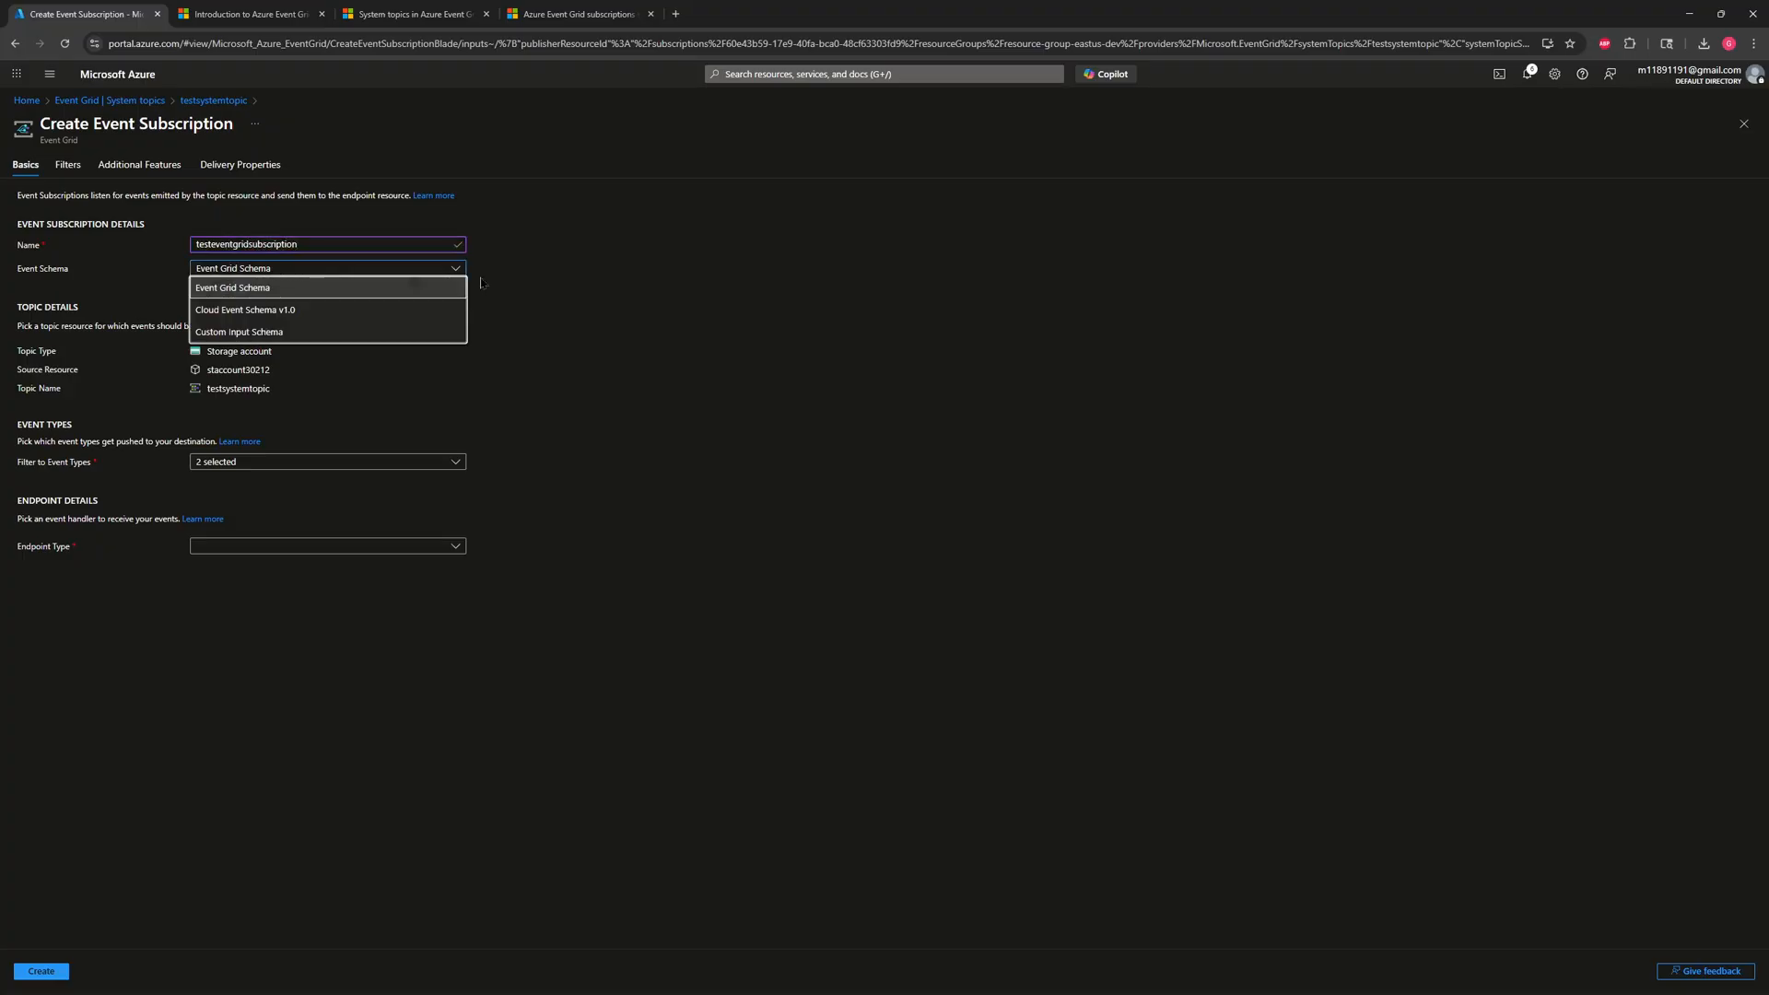
{"action": "left_click", "coordinate": [620, 285]}
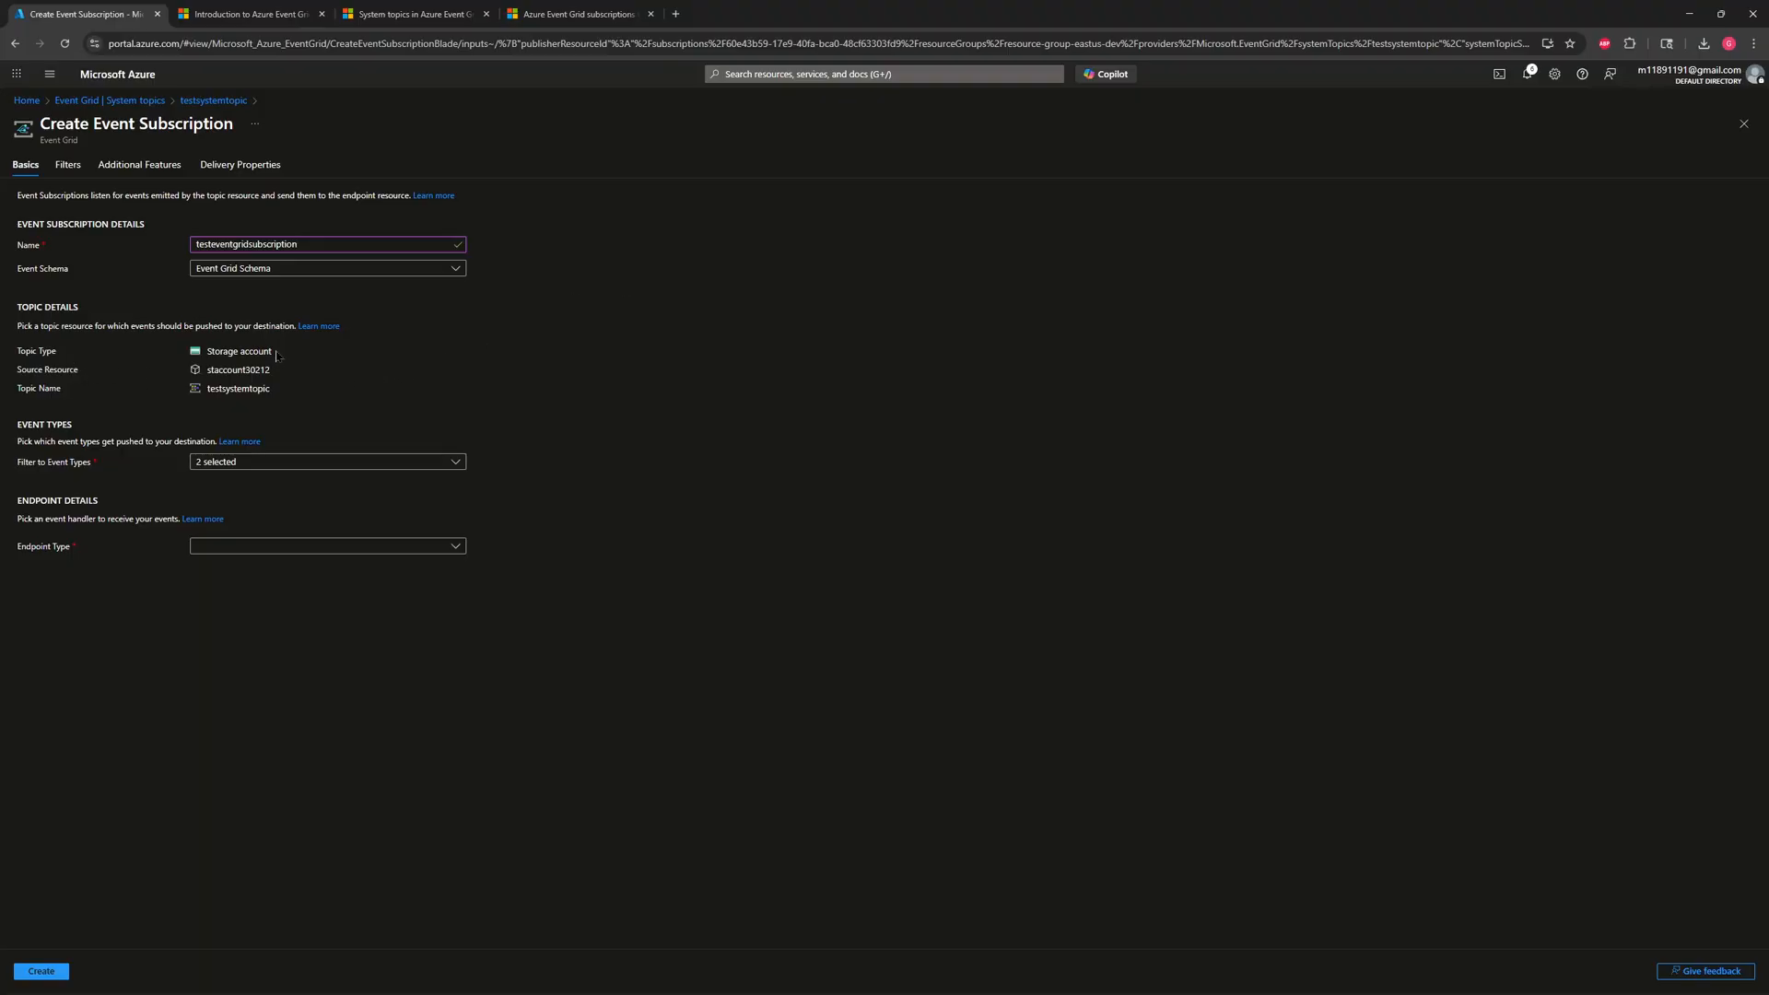
{"action": "left_click_drag", "start_coordinate": [281, 351], "coordinate": [203, 392]}
Step: Review the event types offered by the subscription's filter, keeping Blob Created and Blob Deleted selected
{"action": "left_click", "coordinate": [456, 461]}
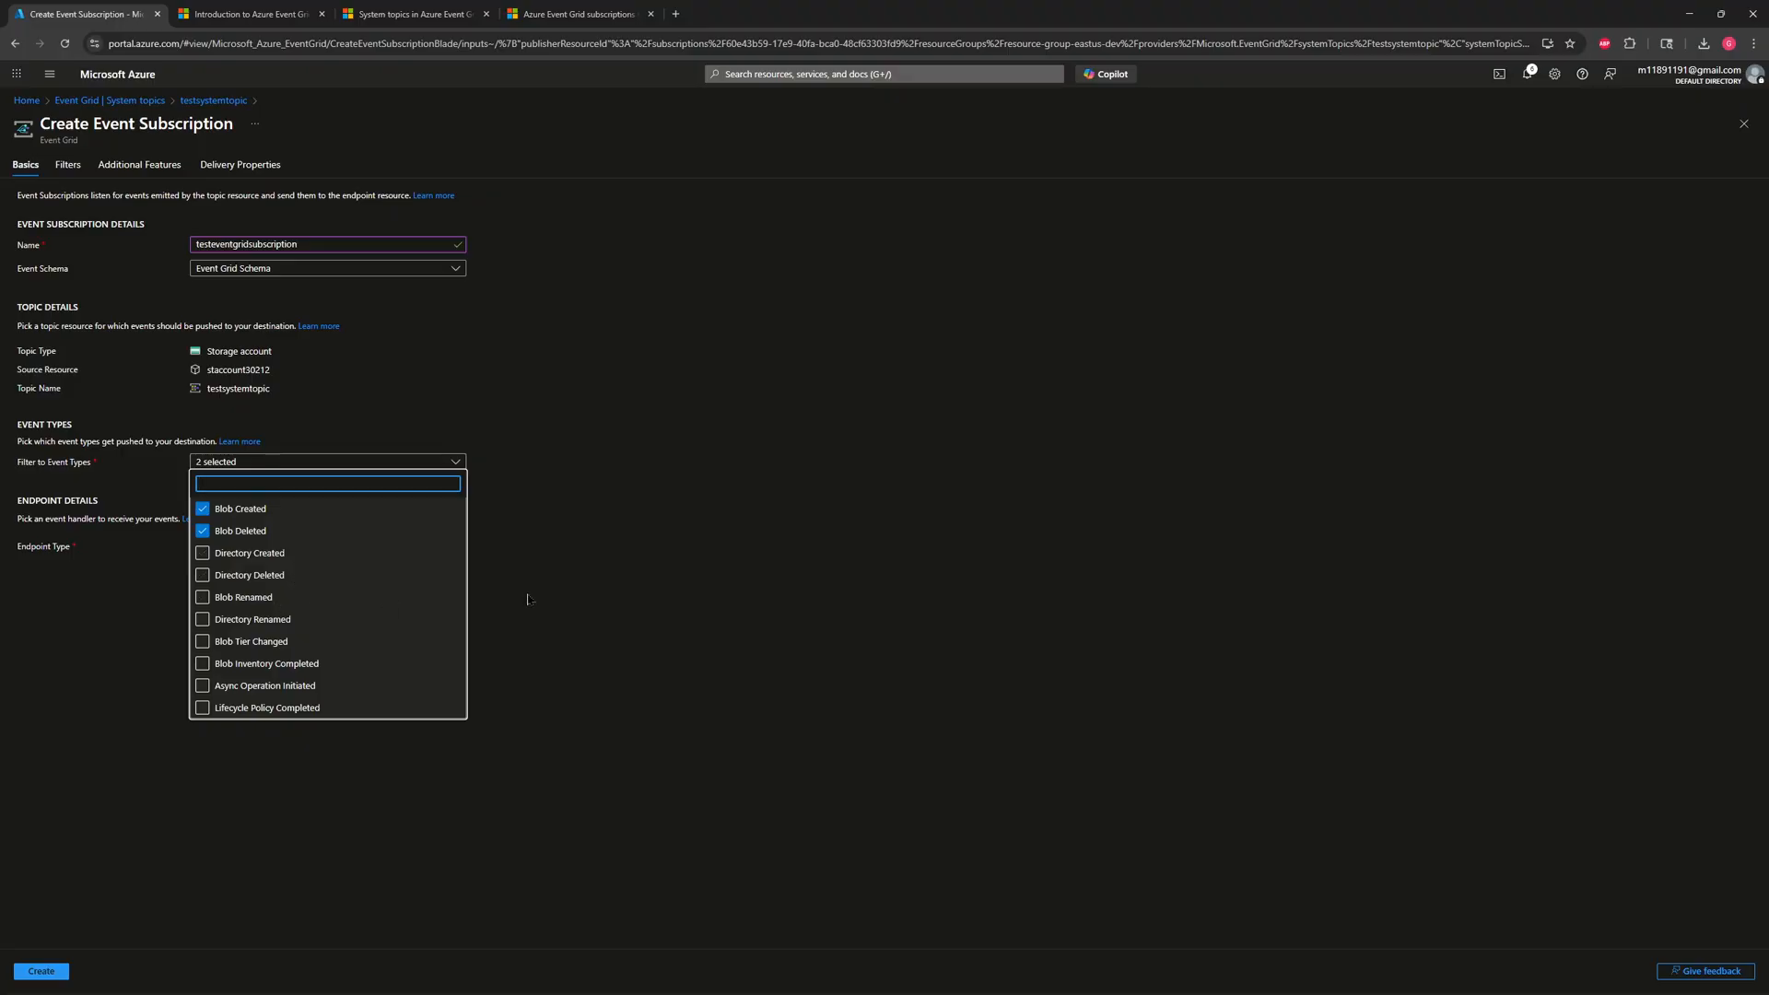
{"action": "left_click", "coordinate": [700, 617]}
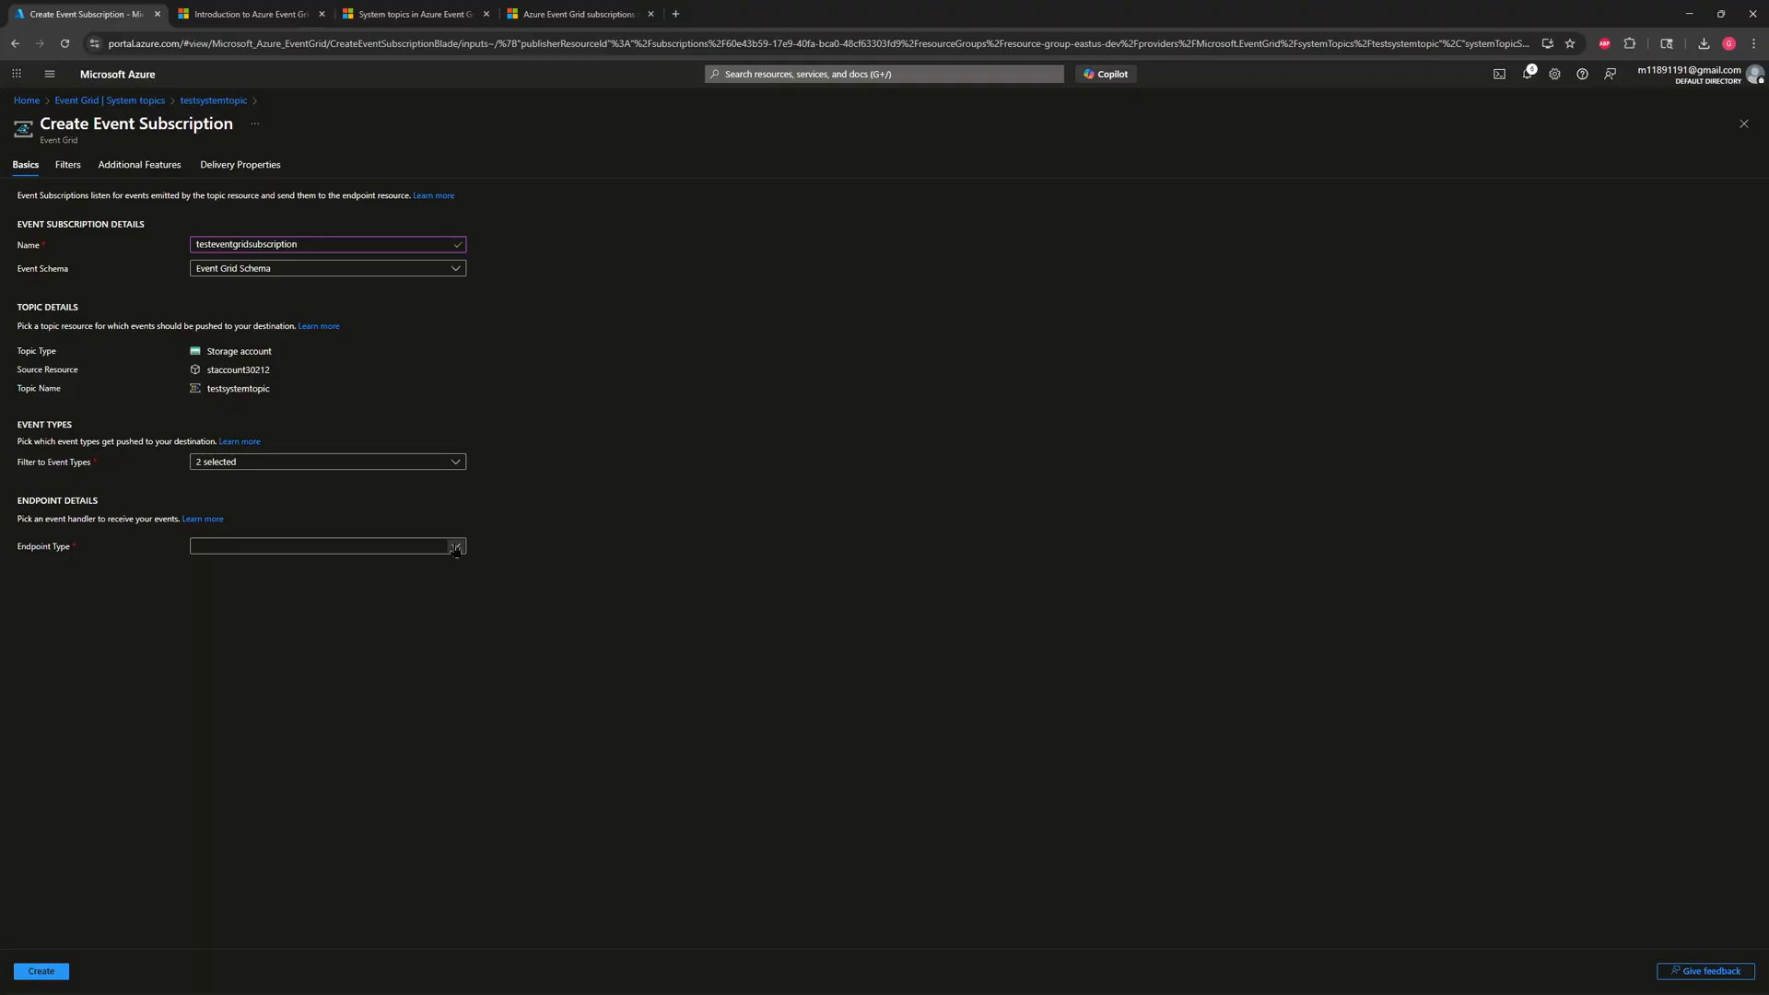
{"action": "left_click", "coordinate": [455, 462]}
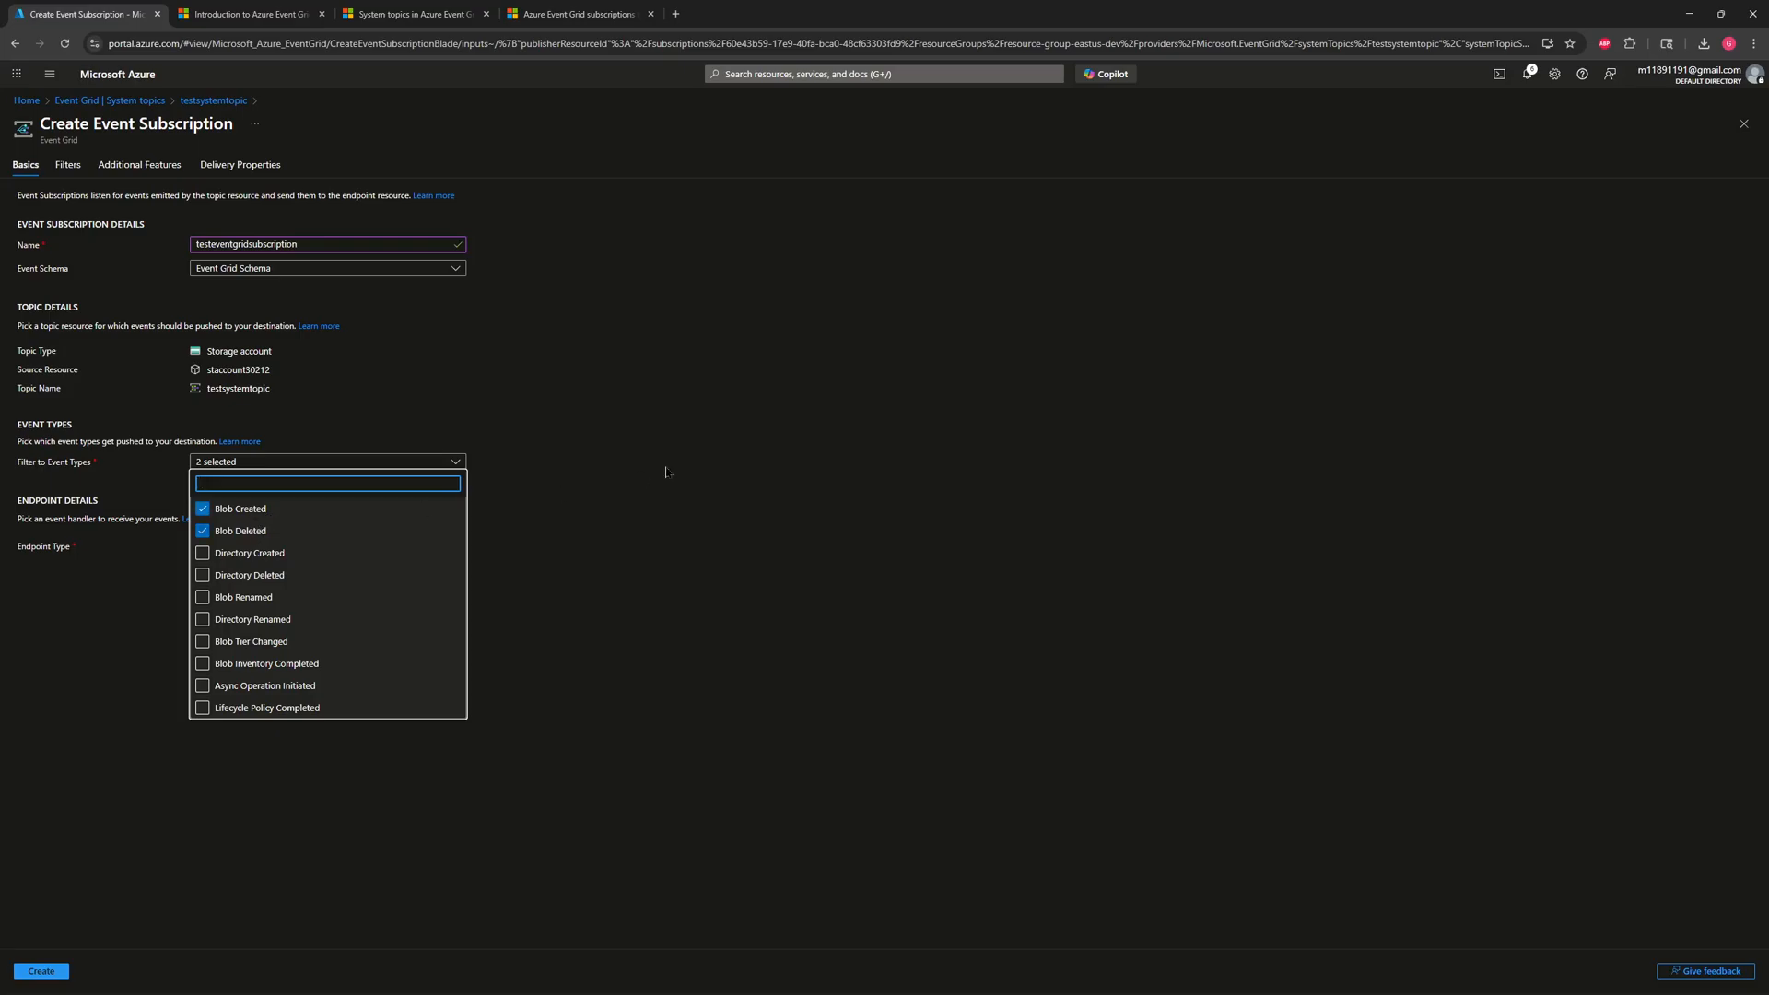
{"action": "left_click", "coordinate": [588, 493]}
Step: Set the endpoint type to Service Bus Queue and choose queue customer1 in namespace myservicebus405 as the endpoint
{"action": "left_click", "coordinate": [455, 545]}
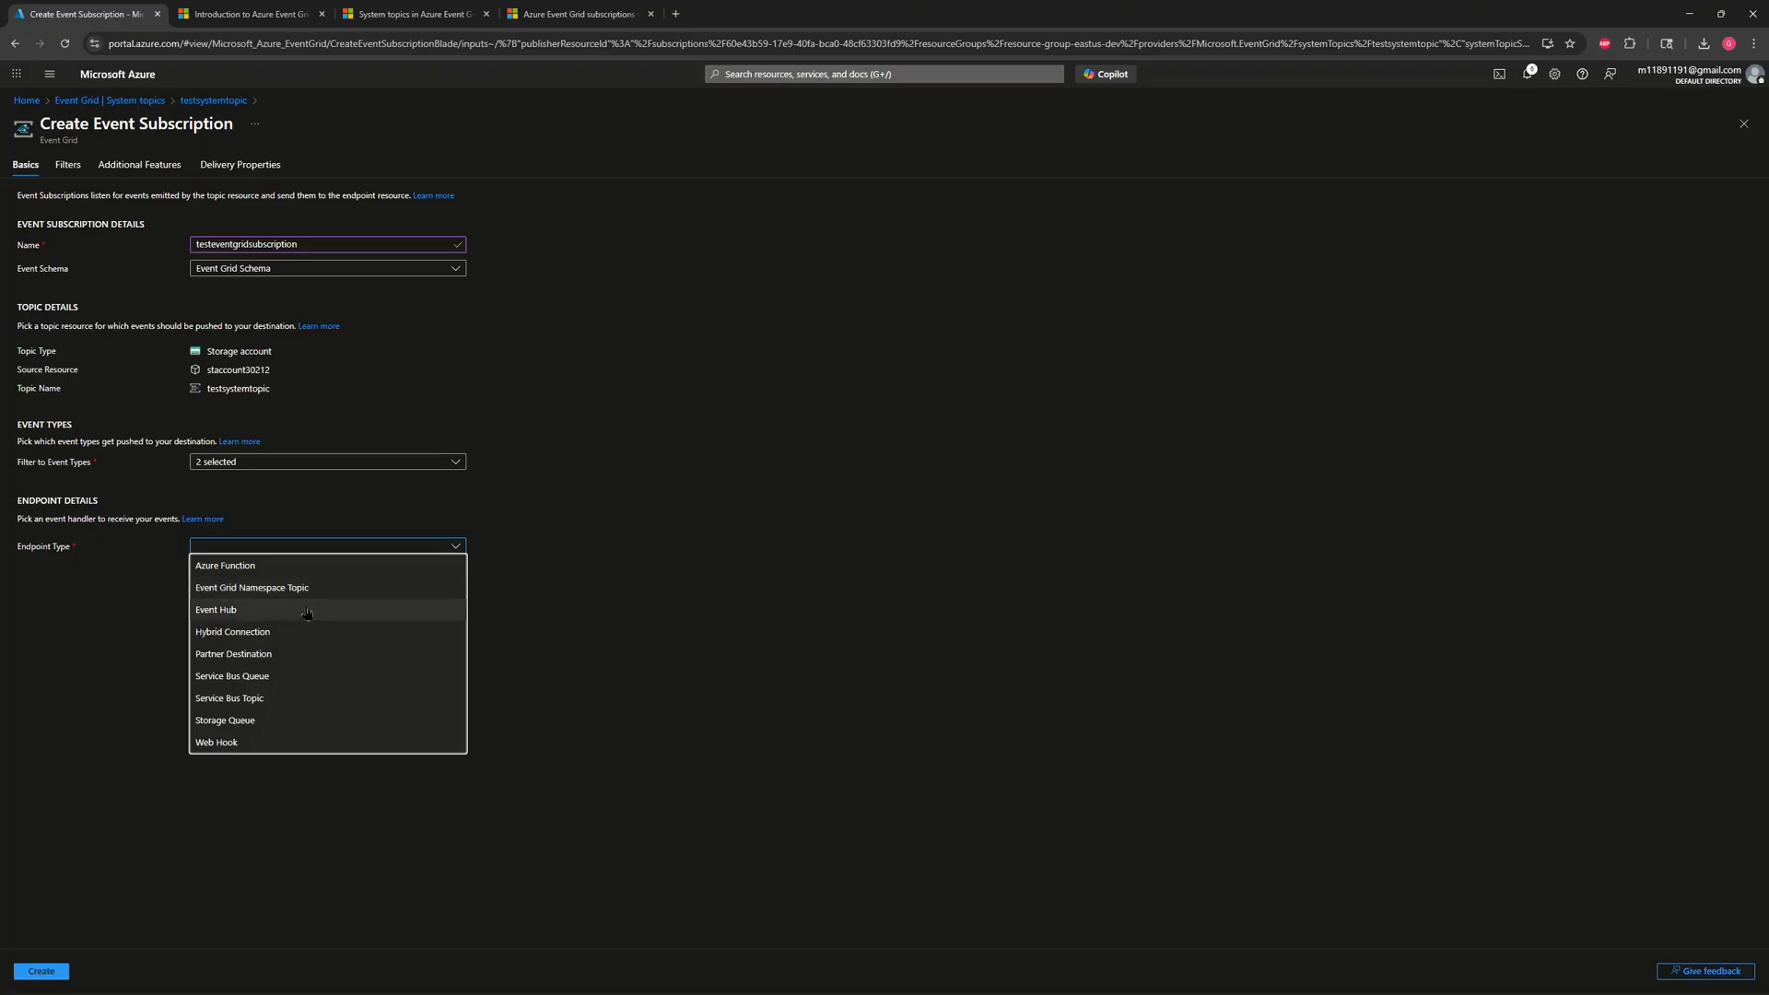
{"action": "left_click", "coordinate": [227, 682]}
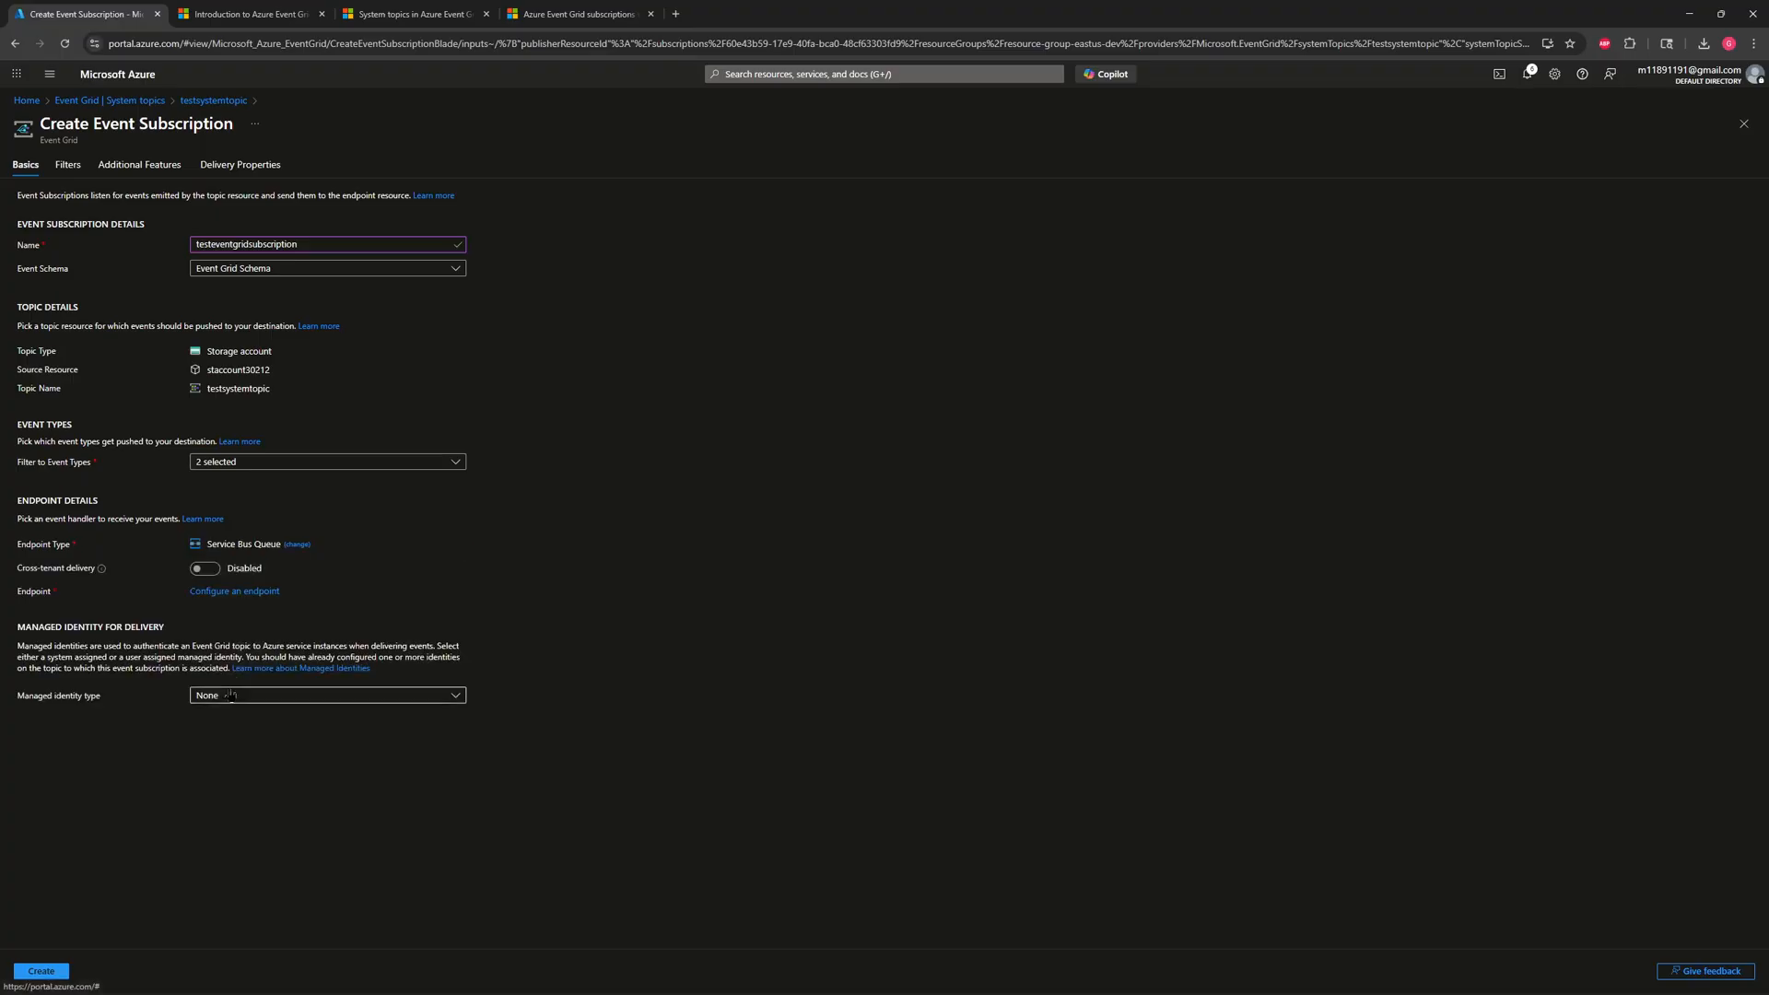
{"action": "left_click", "coordinate": [253, 592]}
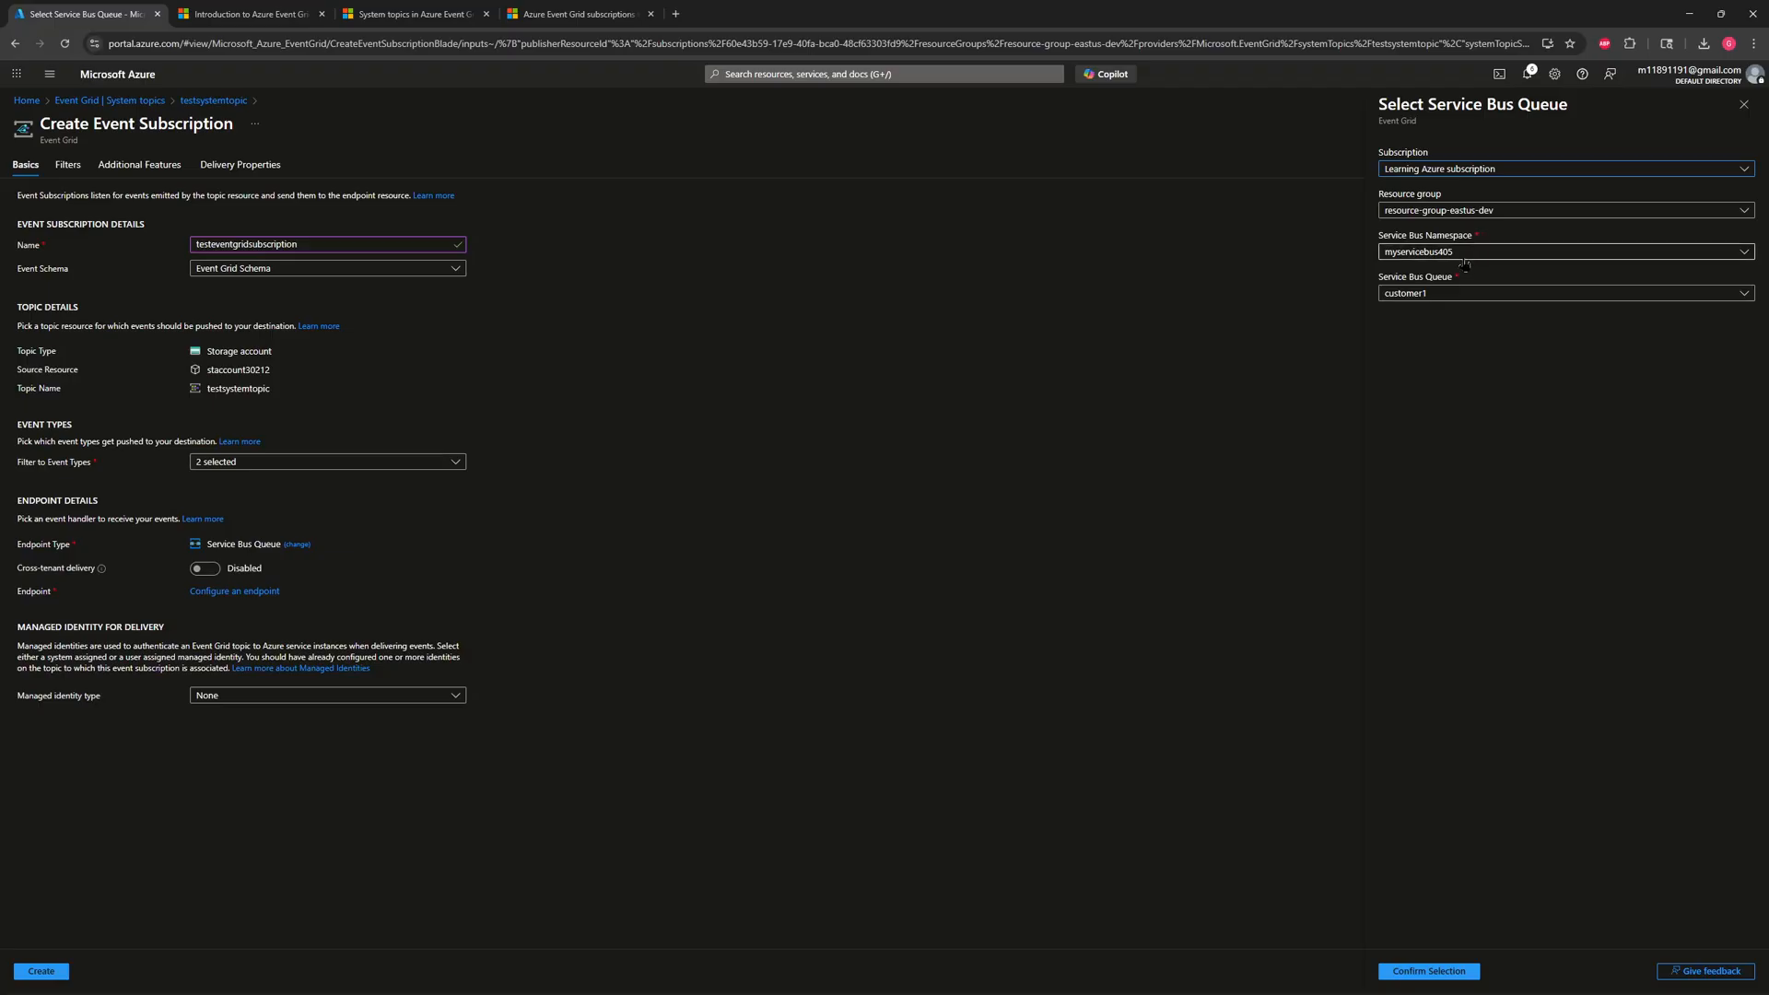
{"action": "left_click", "coordinate": [1704, 293]}
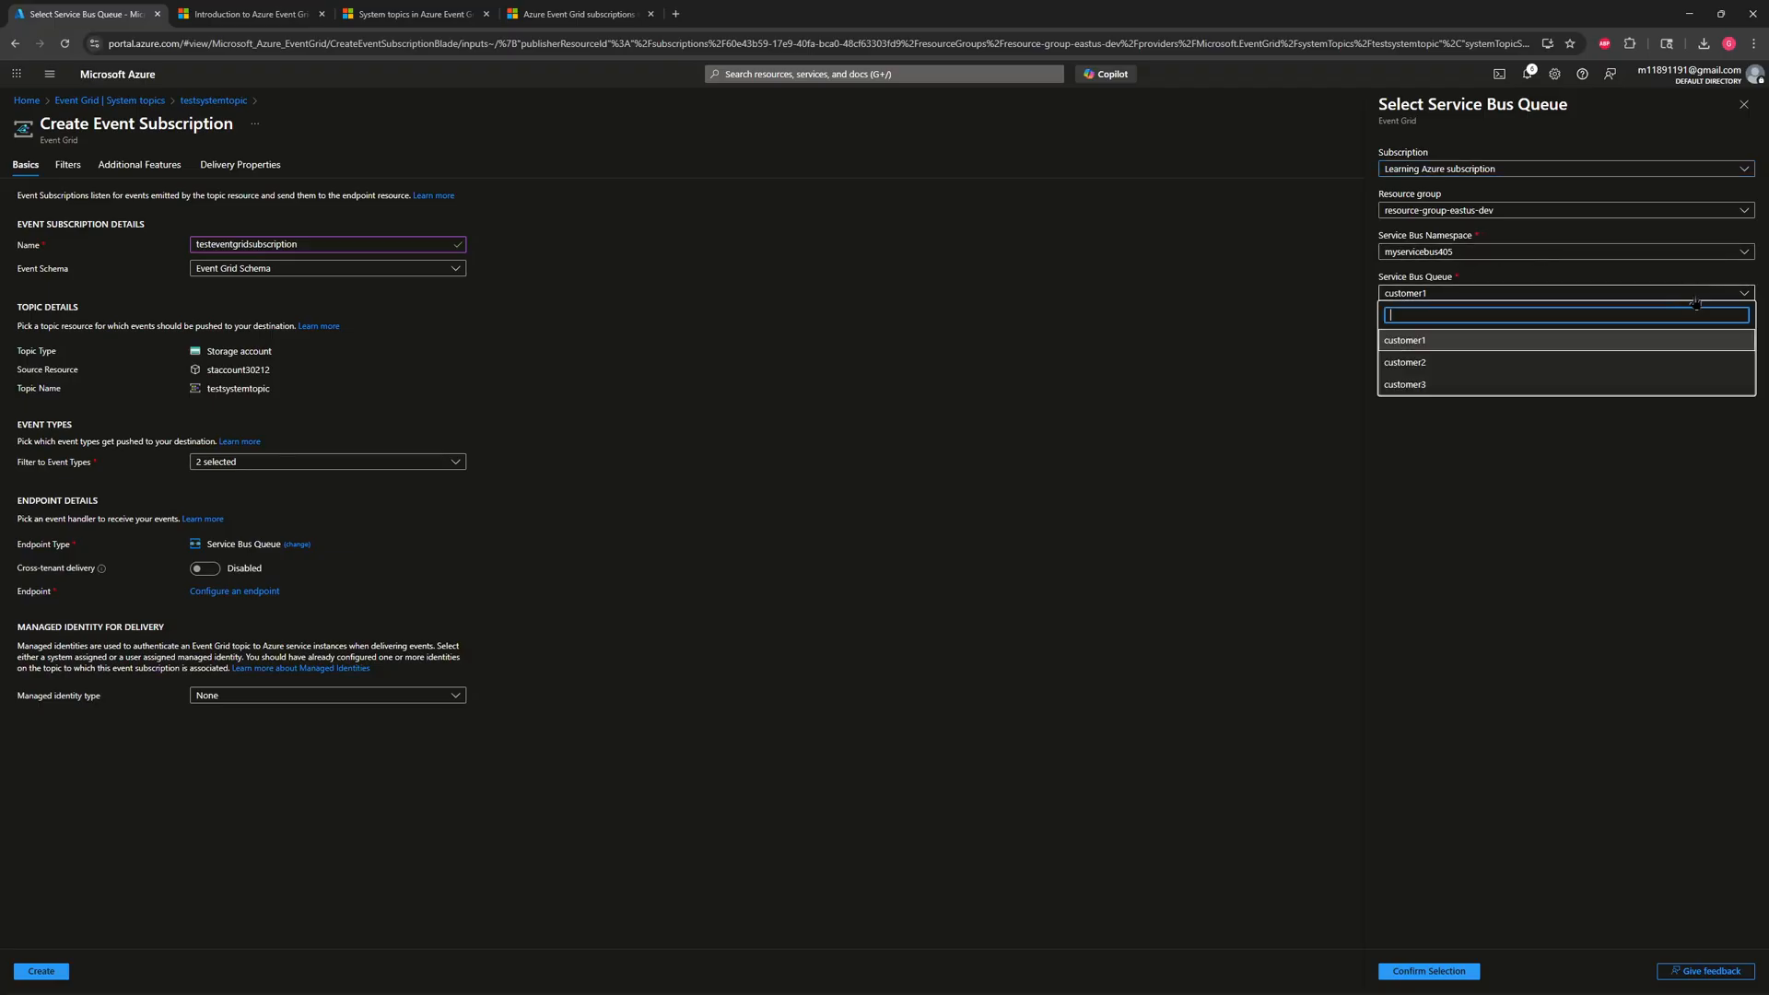
{"action": "left_click", "coordinate": [1424, 341]}
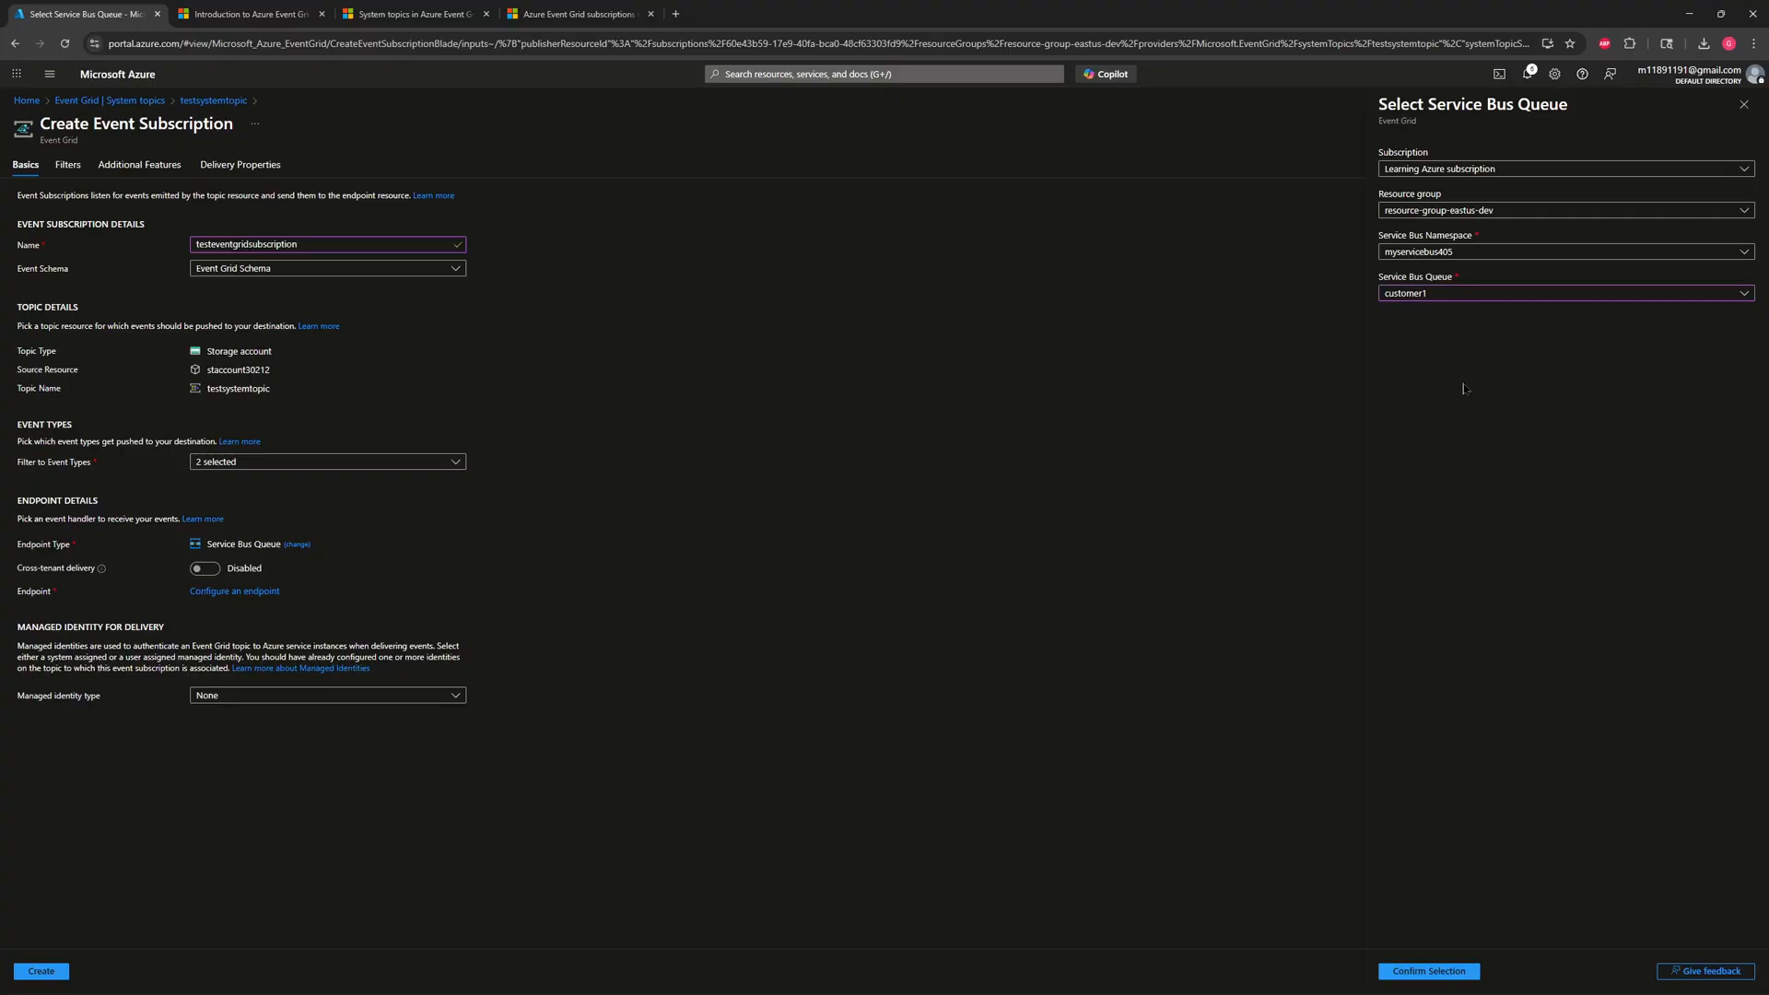
{"action": "left_click", "coordinate": [1437, 971]}
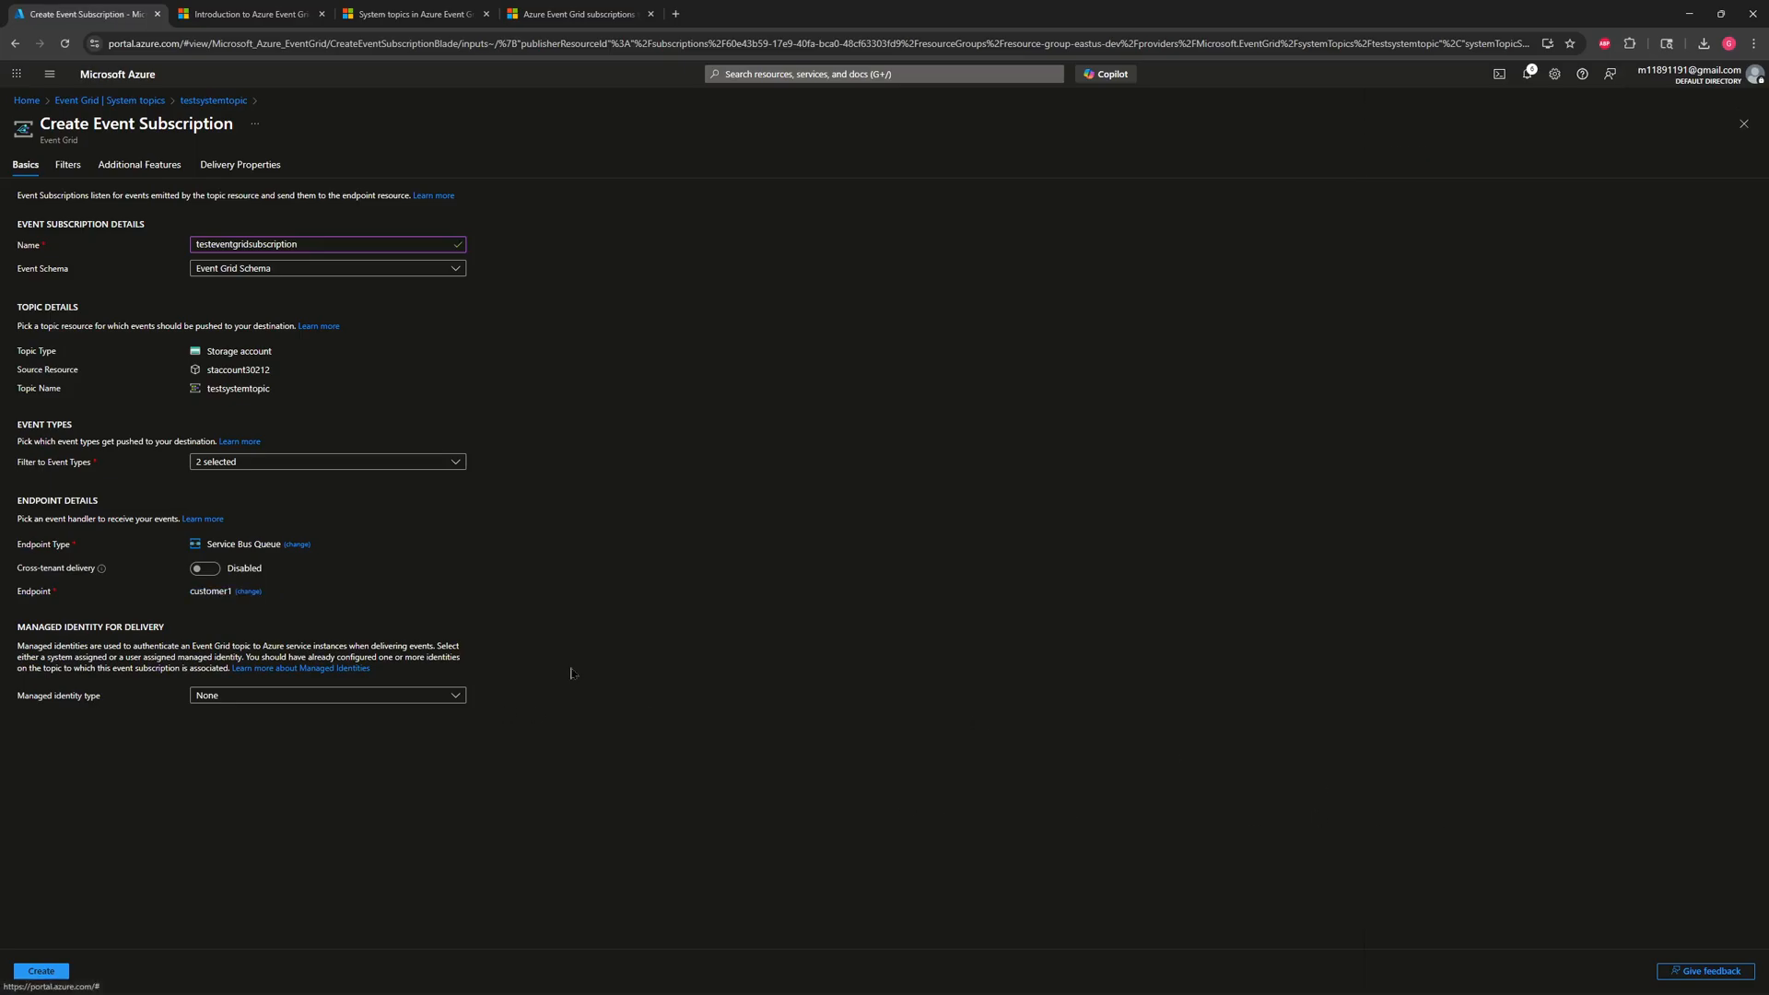
Step: Create the event subscription with the managed identity type kept at None, and open its details
{"action": "left_click", "coordinate": [455, 696]}
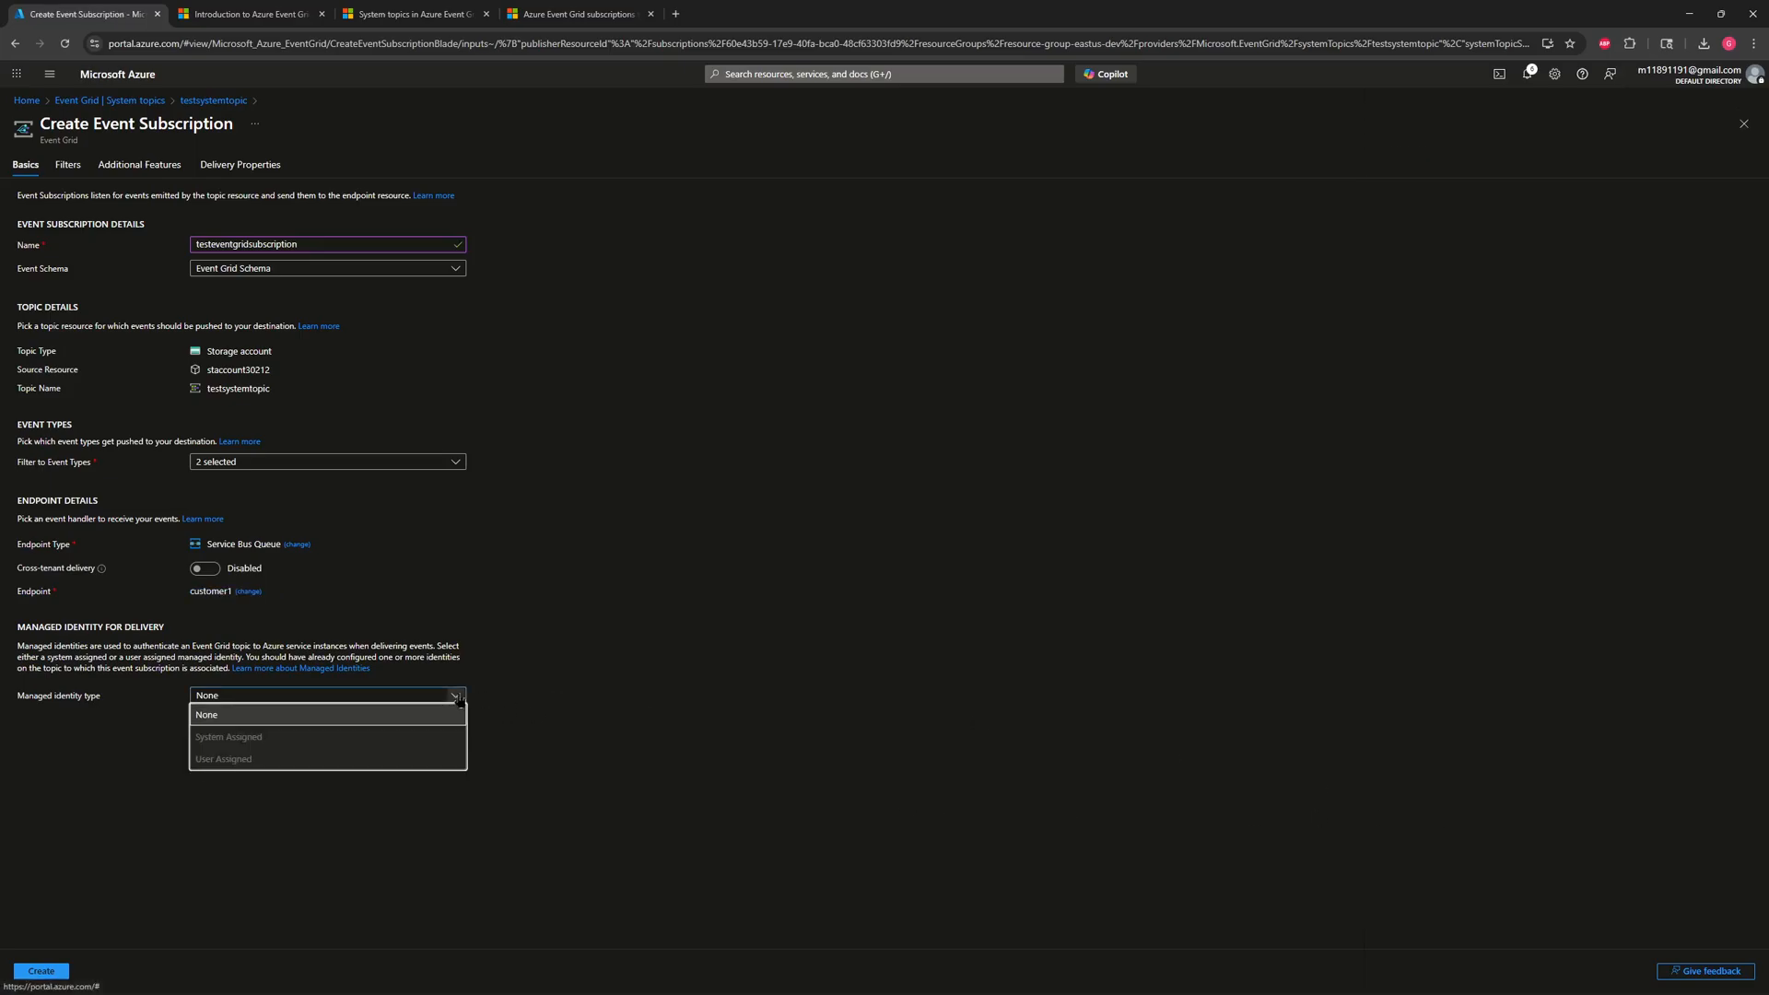
{"action": "left_click", "coordinate": [521, 695]}
{"action": "left_click", "coordinate": [455, 698]}
{"action": "left_click", "coordinate": [205, 839]}
{"action": "left_click", "coordinate": [41, 971]}
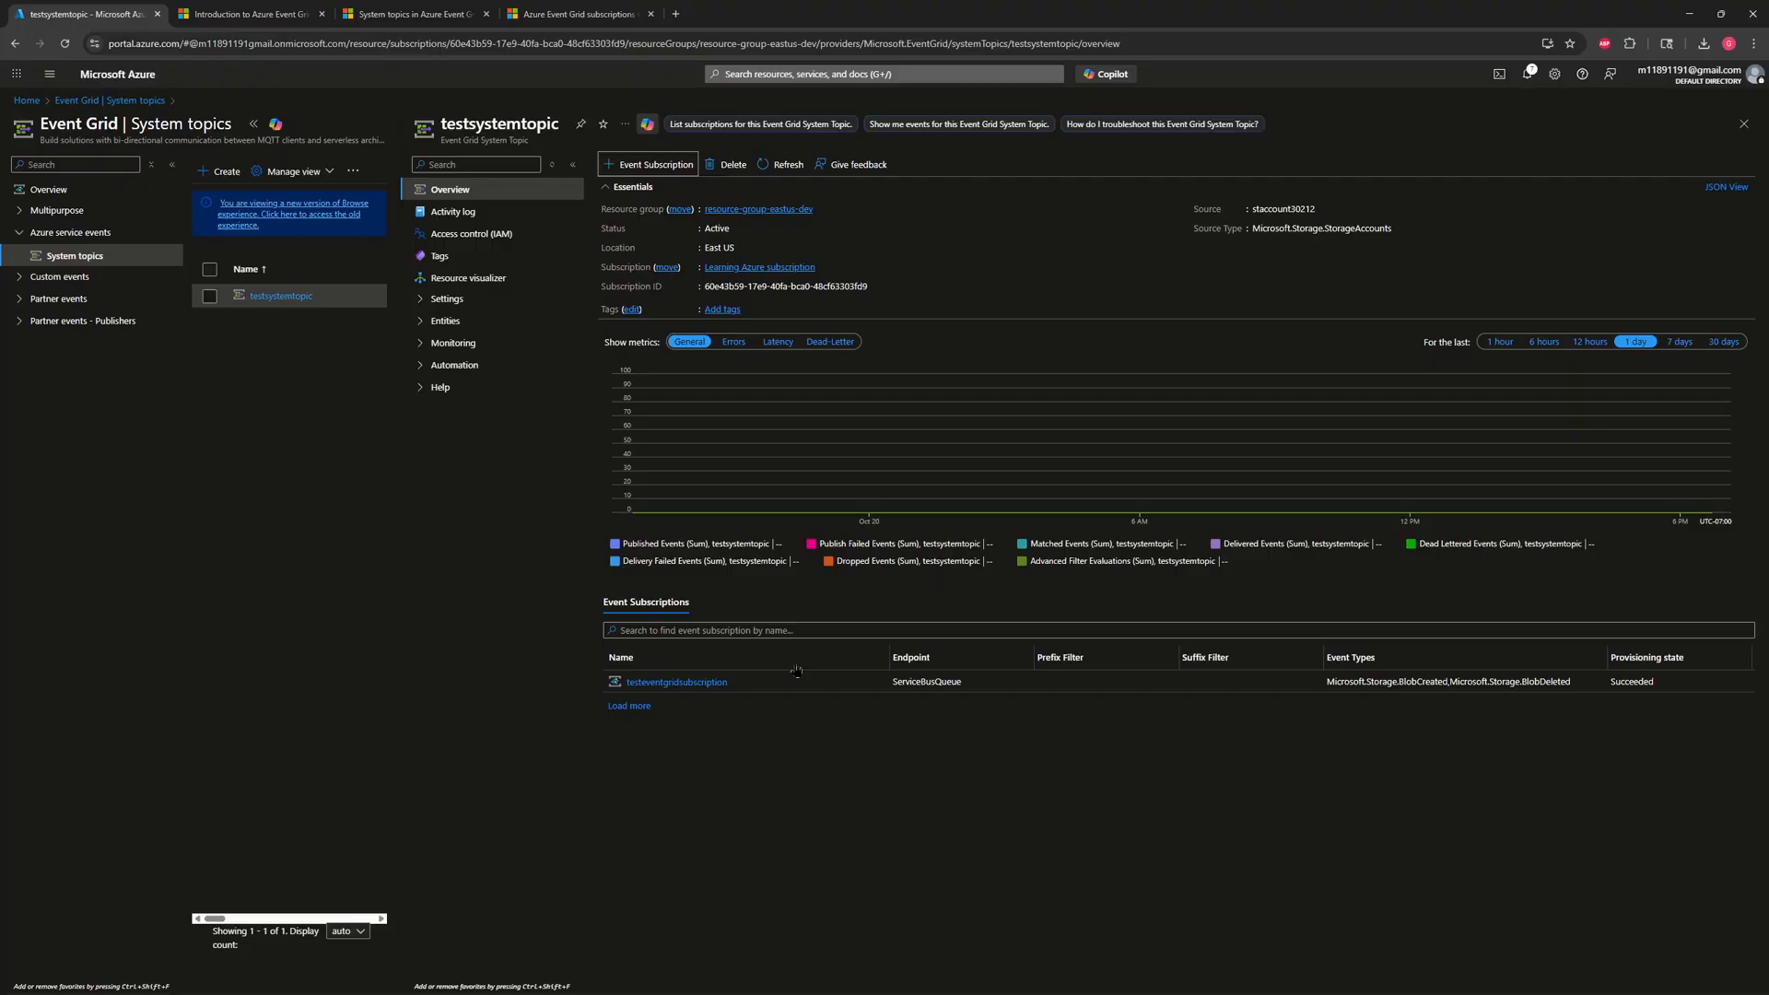
{"action": "left_click", "coordinate": [682, 683]}
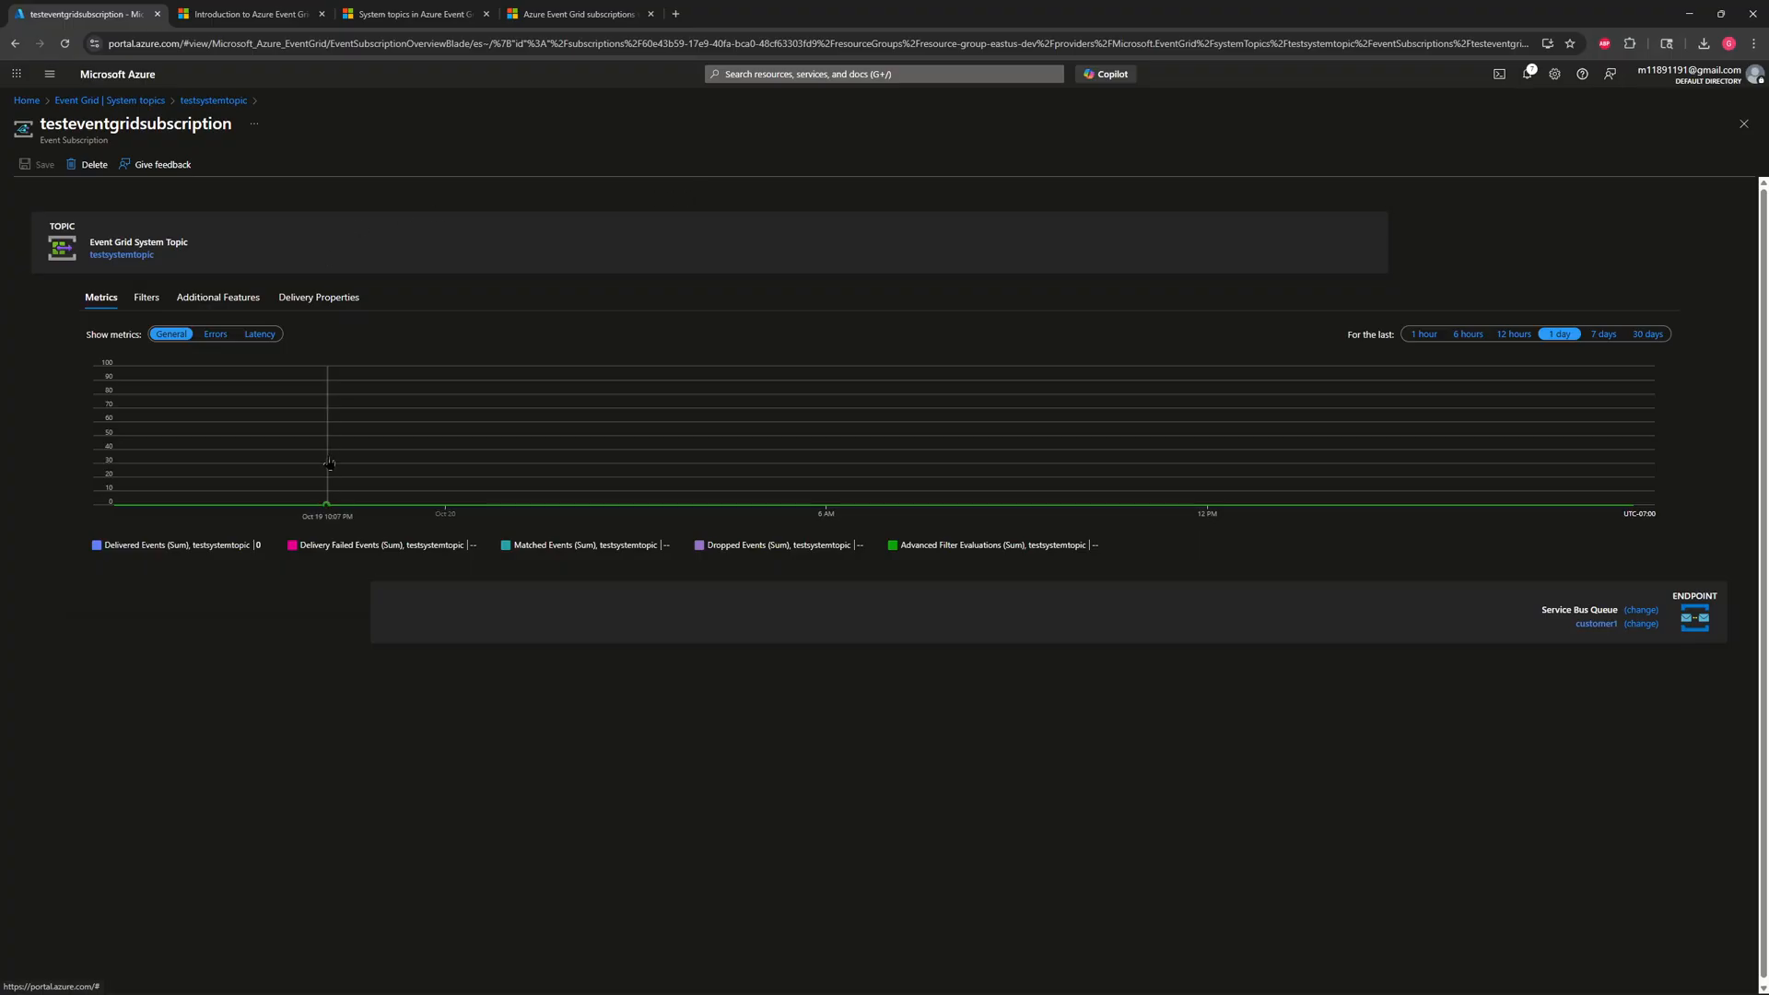
Step: Review the event subscription's filters, additional features and delivery properties, and return to its metrics
{"action": "left_click", "coordinate": [145, 298]}
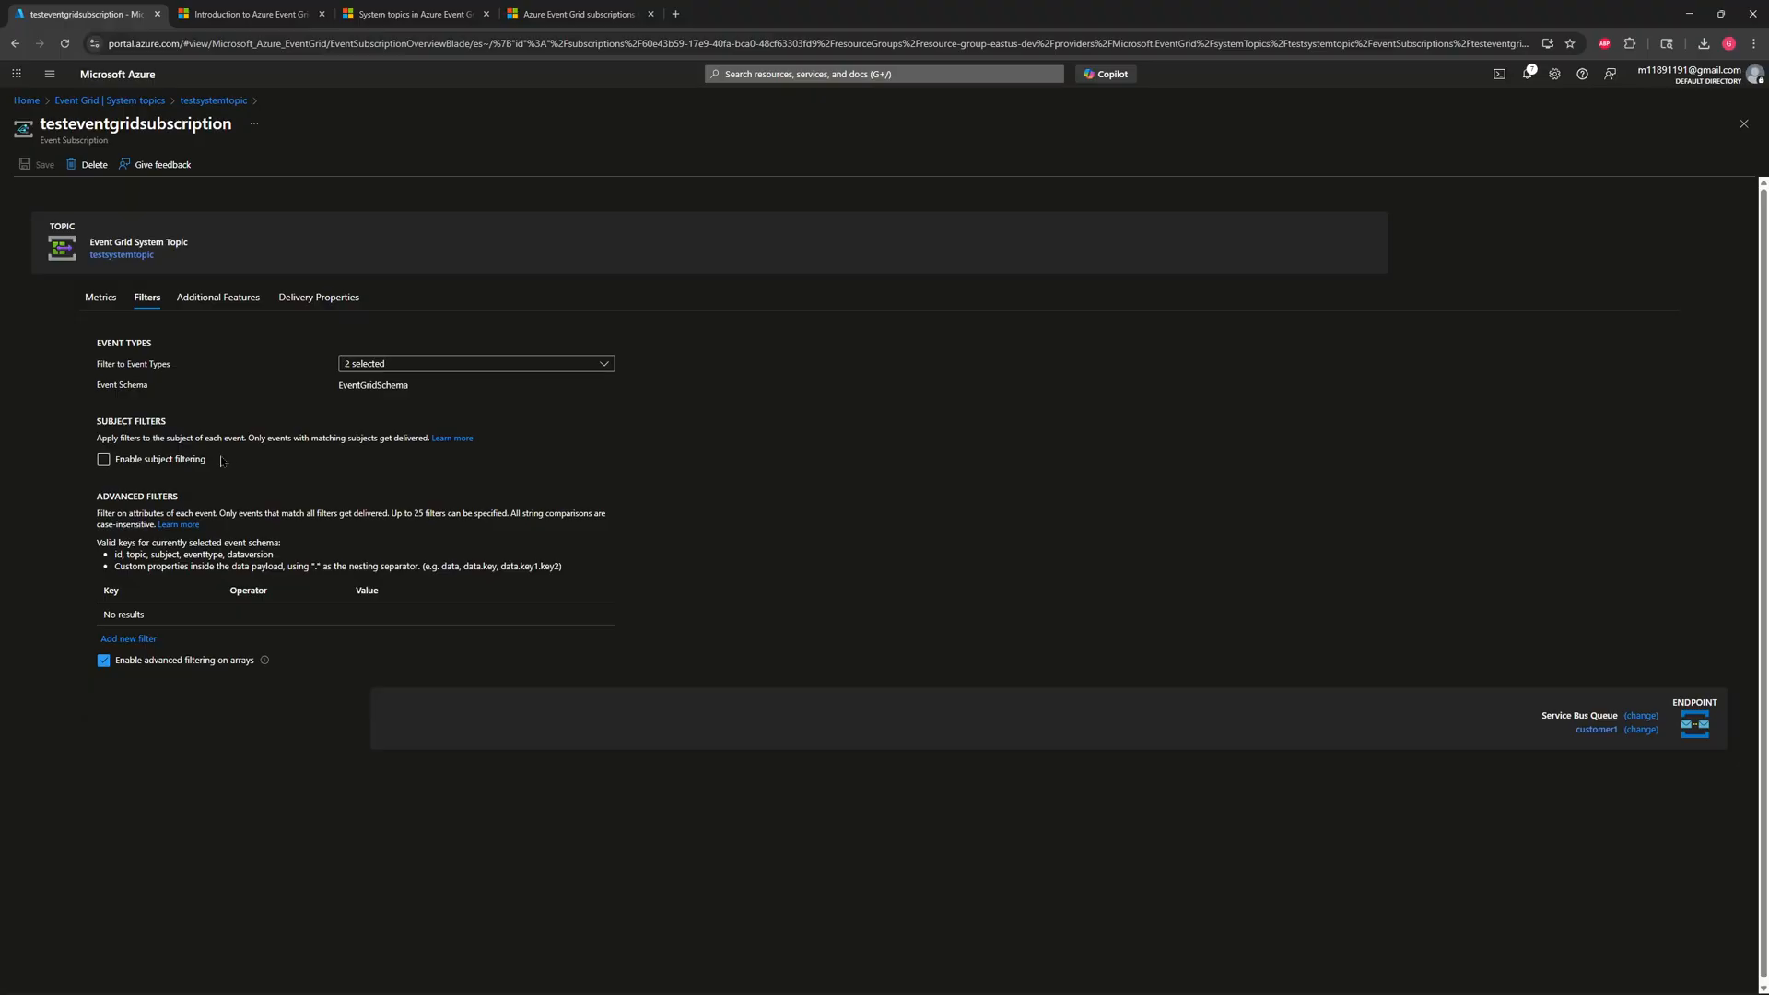
{"action": "left_click", "coordinate": [219, 297]}
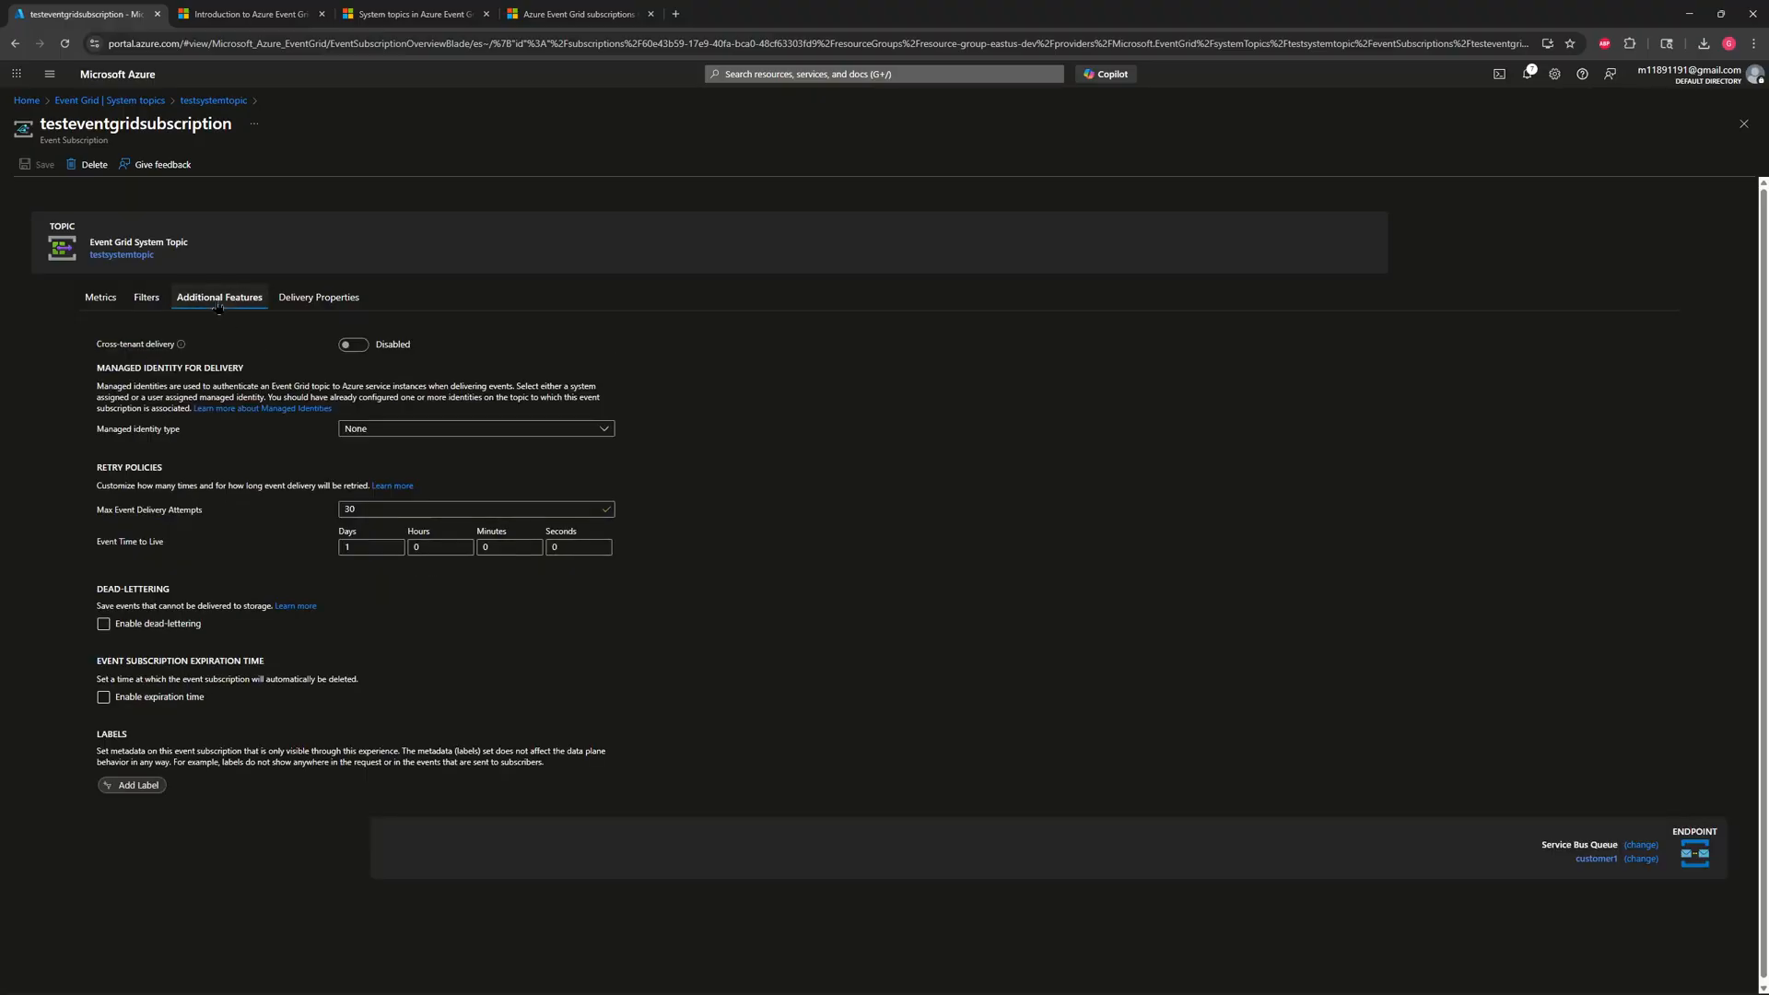
{"action": "scroll", "coordinate": [336, 546], "scroll_direction": "down", "scroll_amount": 1}
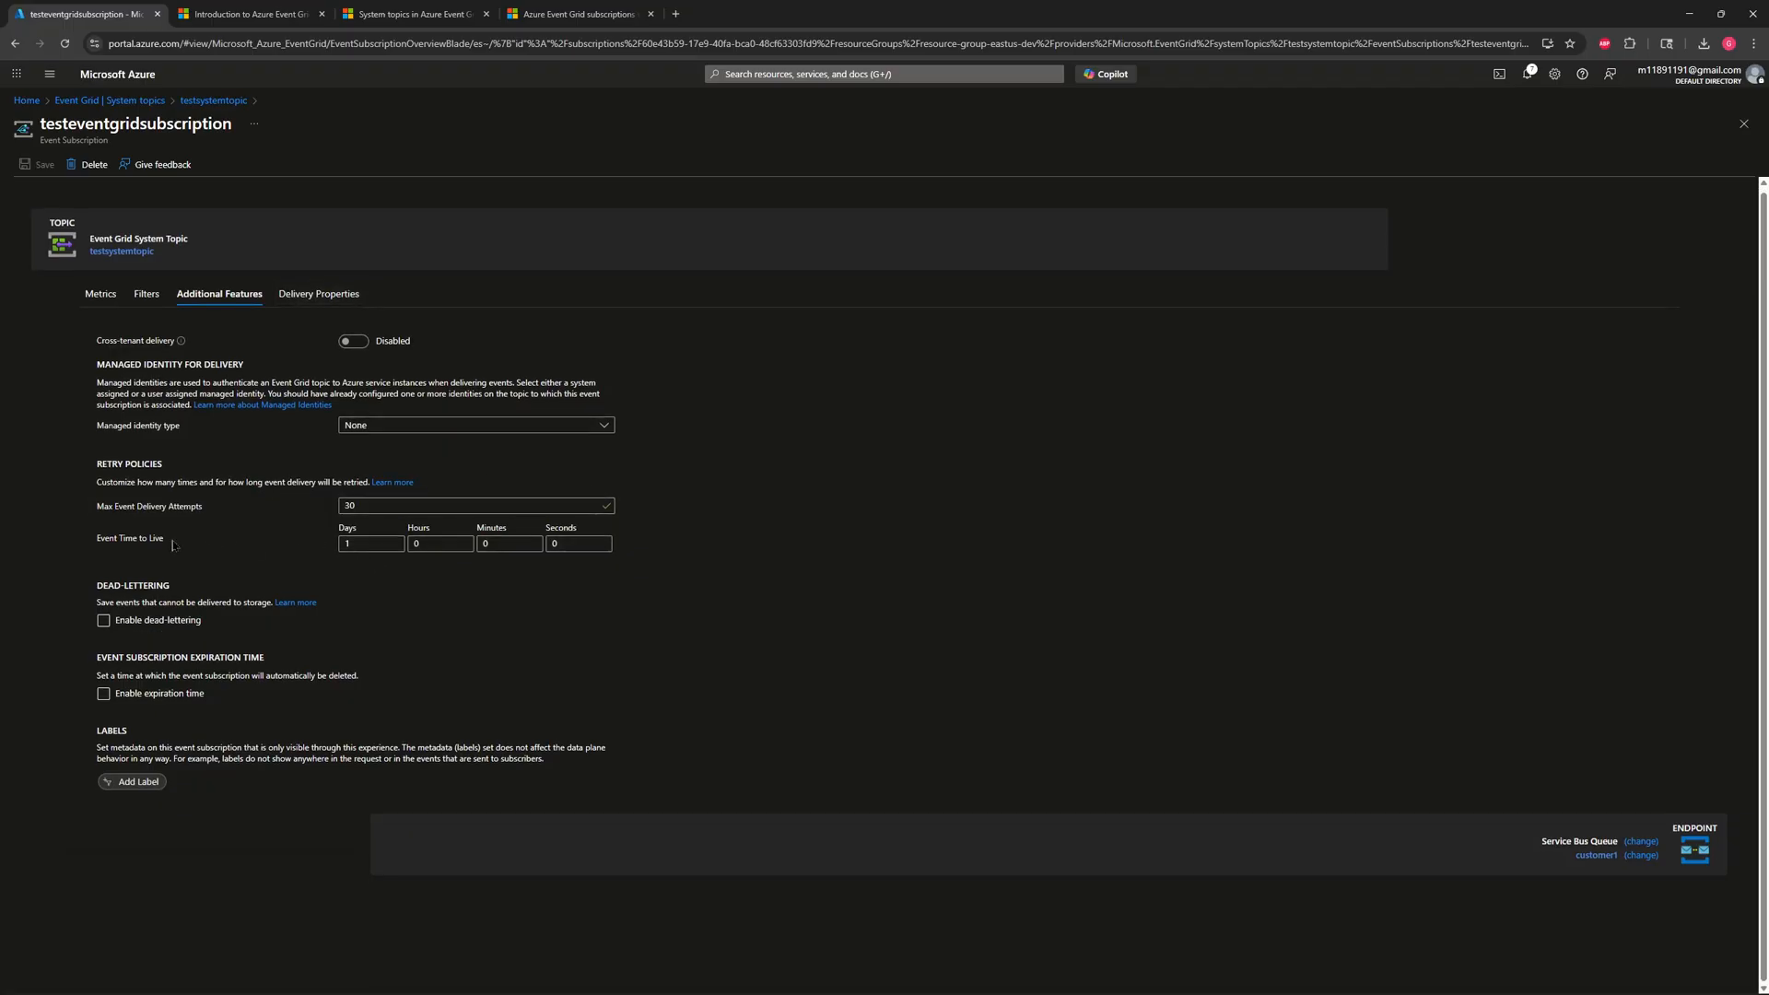
{"action": "left_click", "coordinate": [328, 295]}
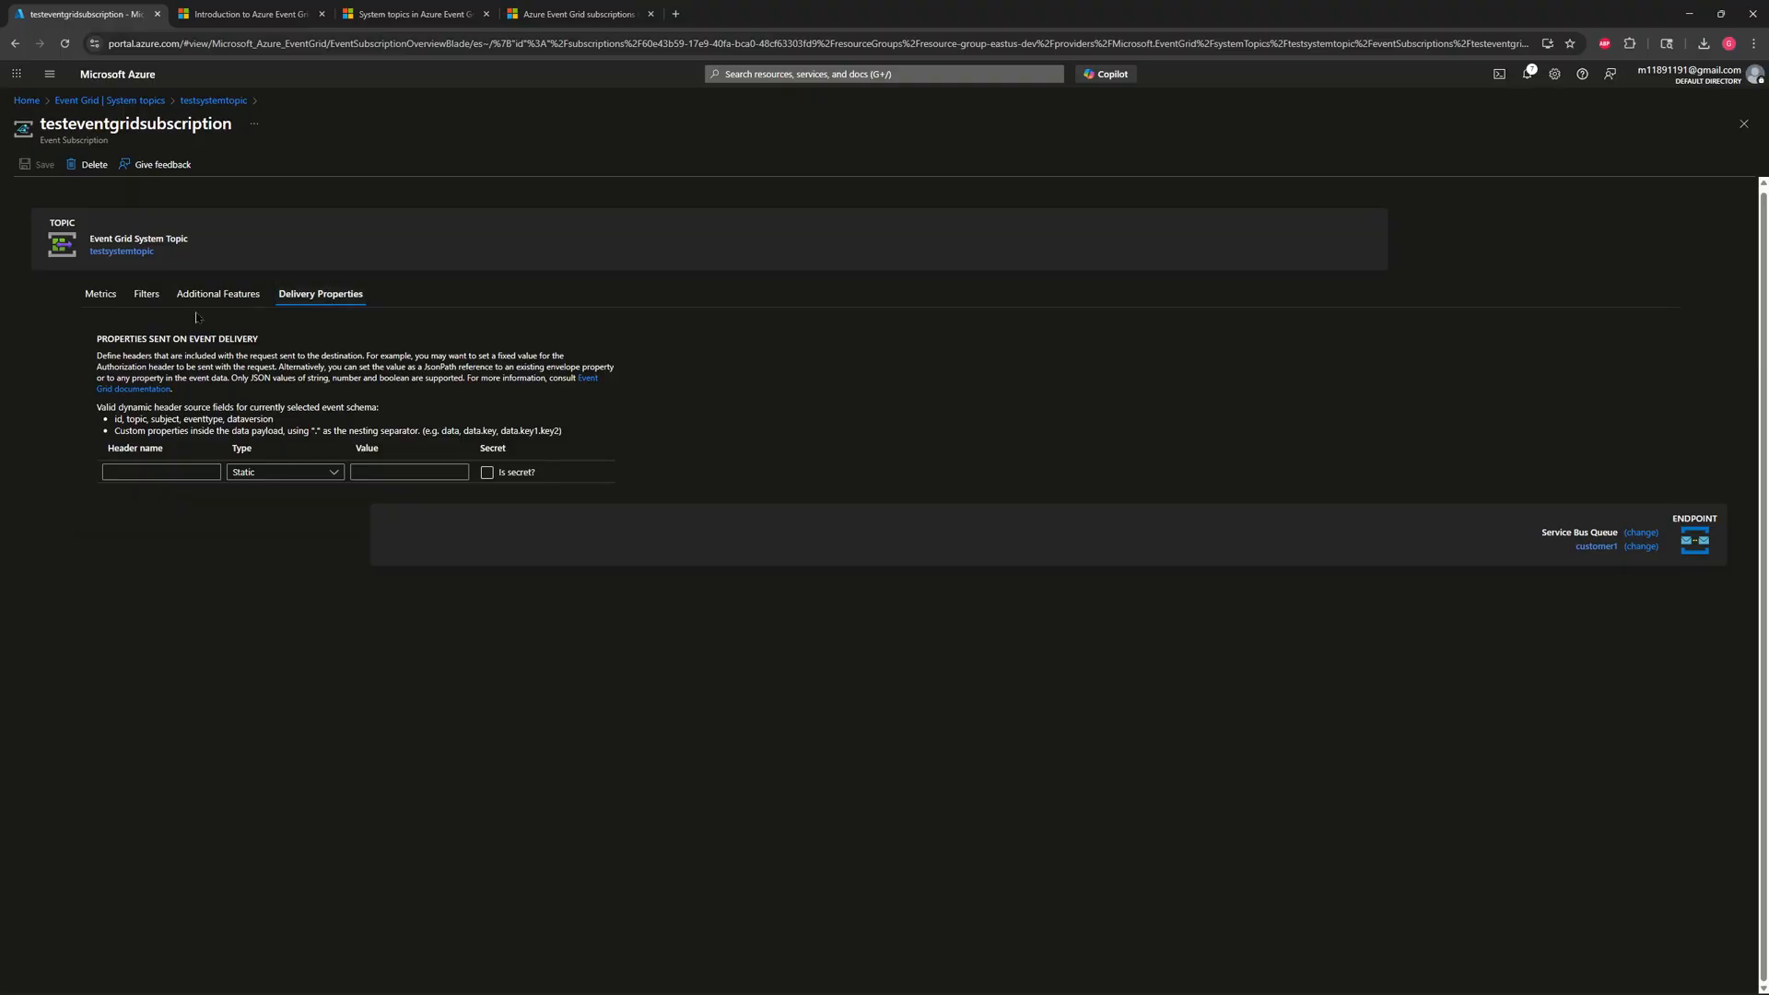
{"action": "left_click", "coordinate": [103, 295]}
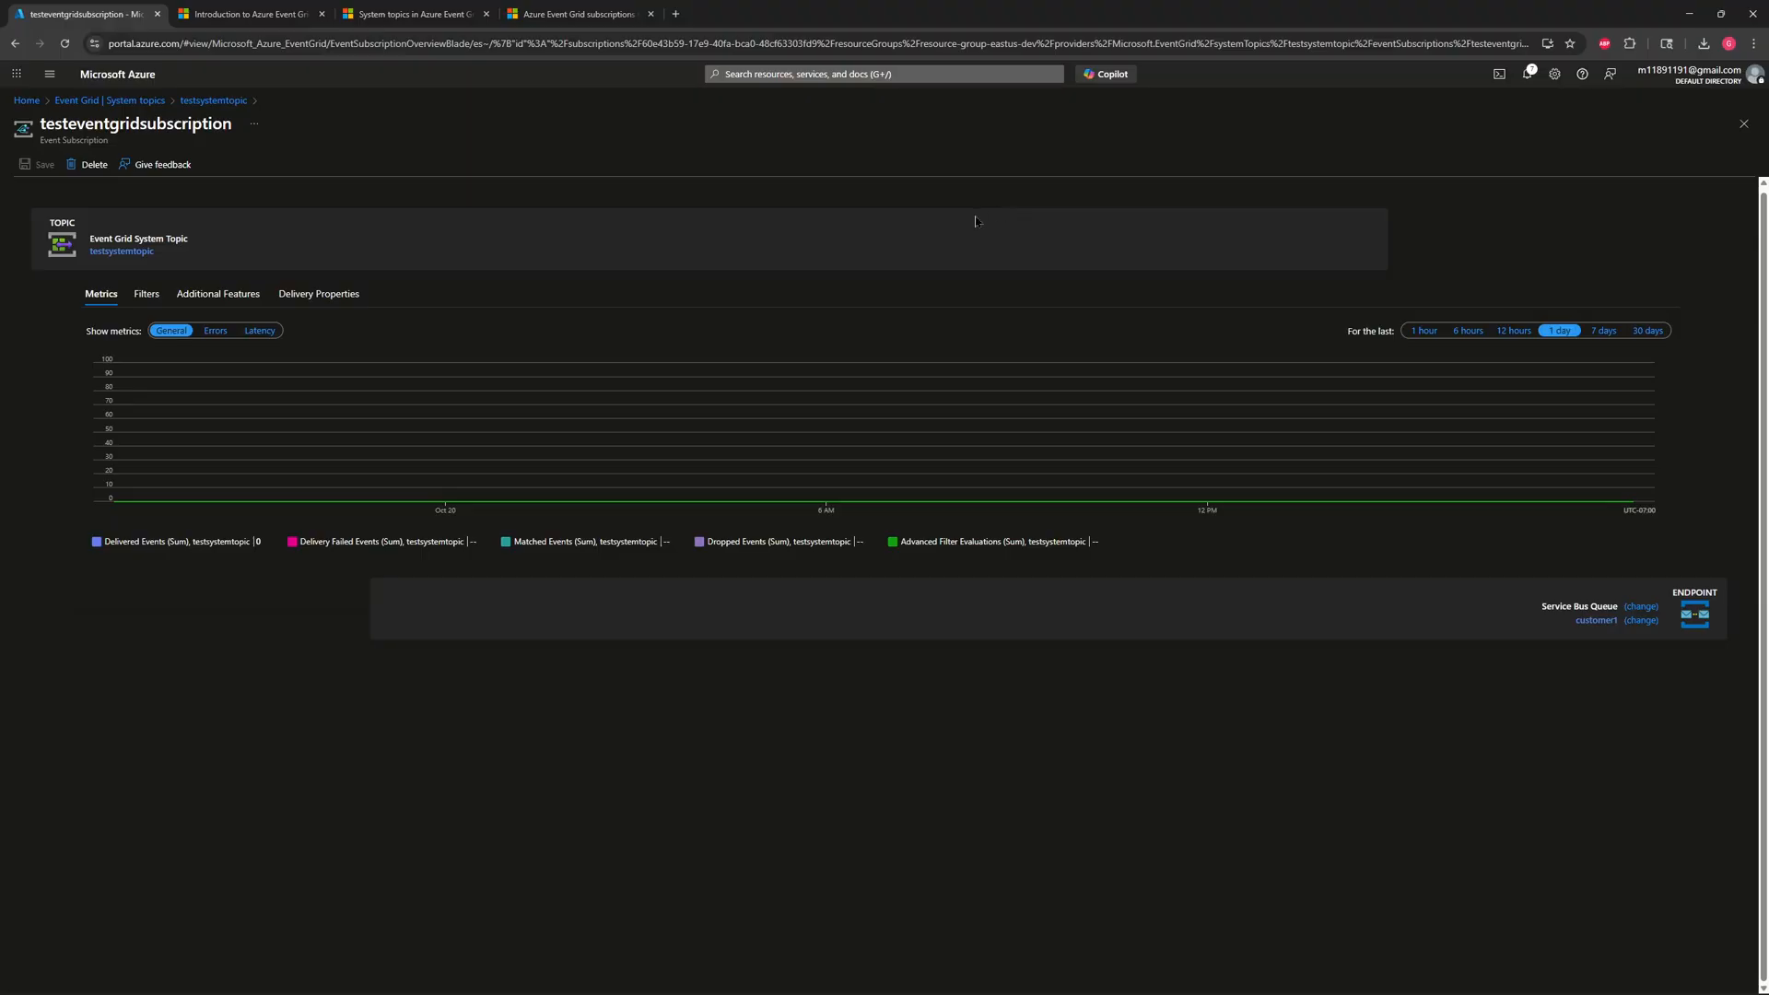
Step: Search the portal for "event grid subscr" and open the Event Grid Subscriptions service
{"action": "left_click", "coordinate": [864, 71]}
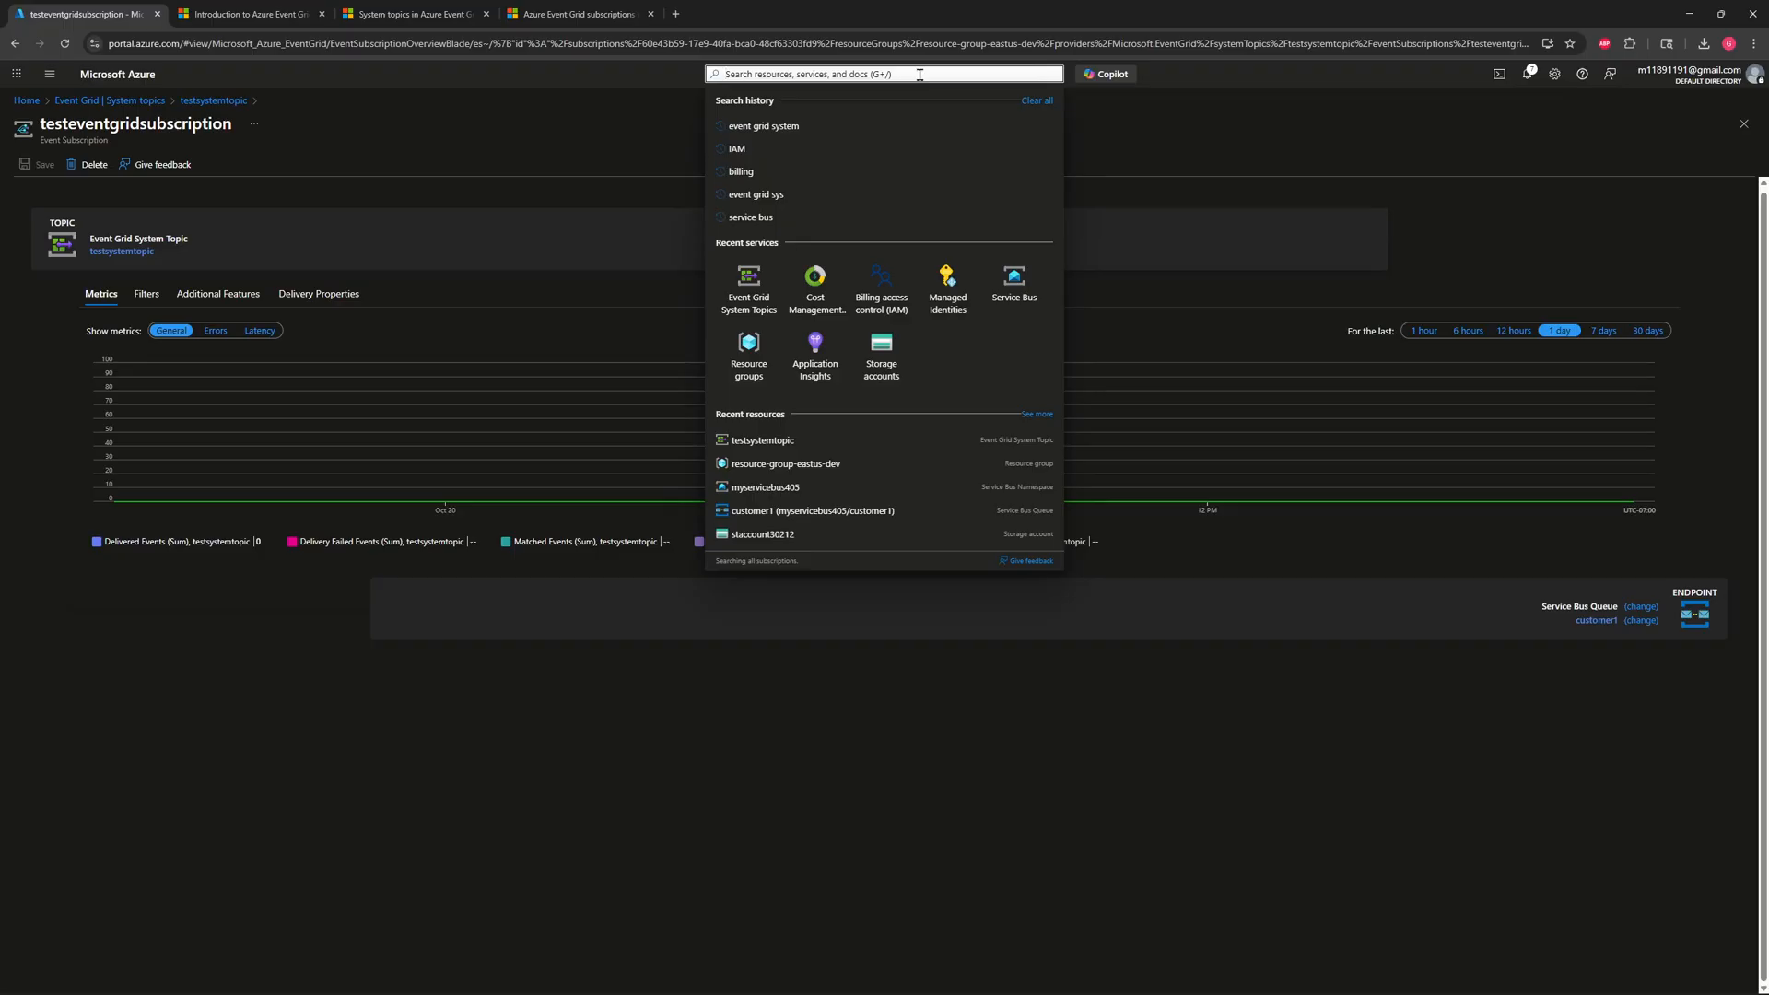
{"action": "type", "text": "event grid"}
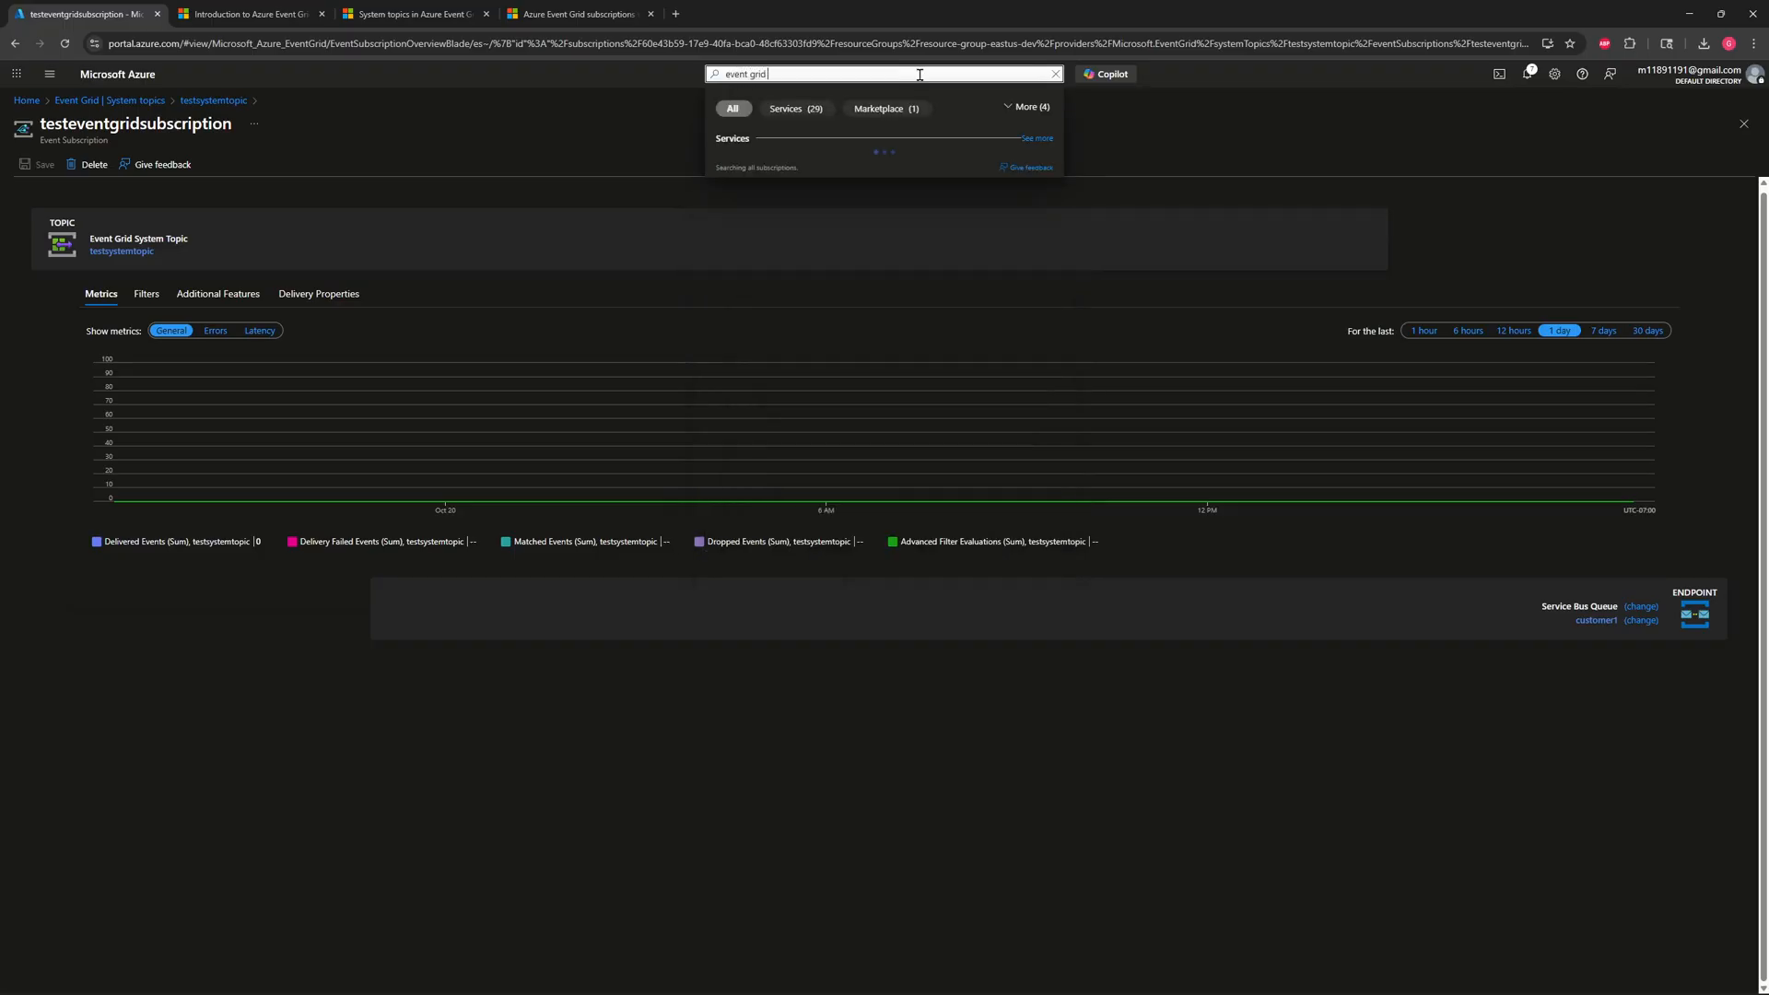
{"action": "type", "text": " subscr"}
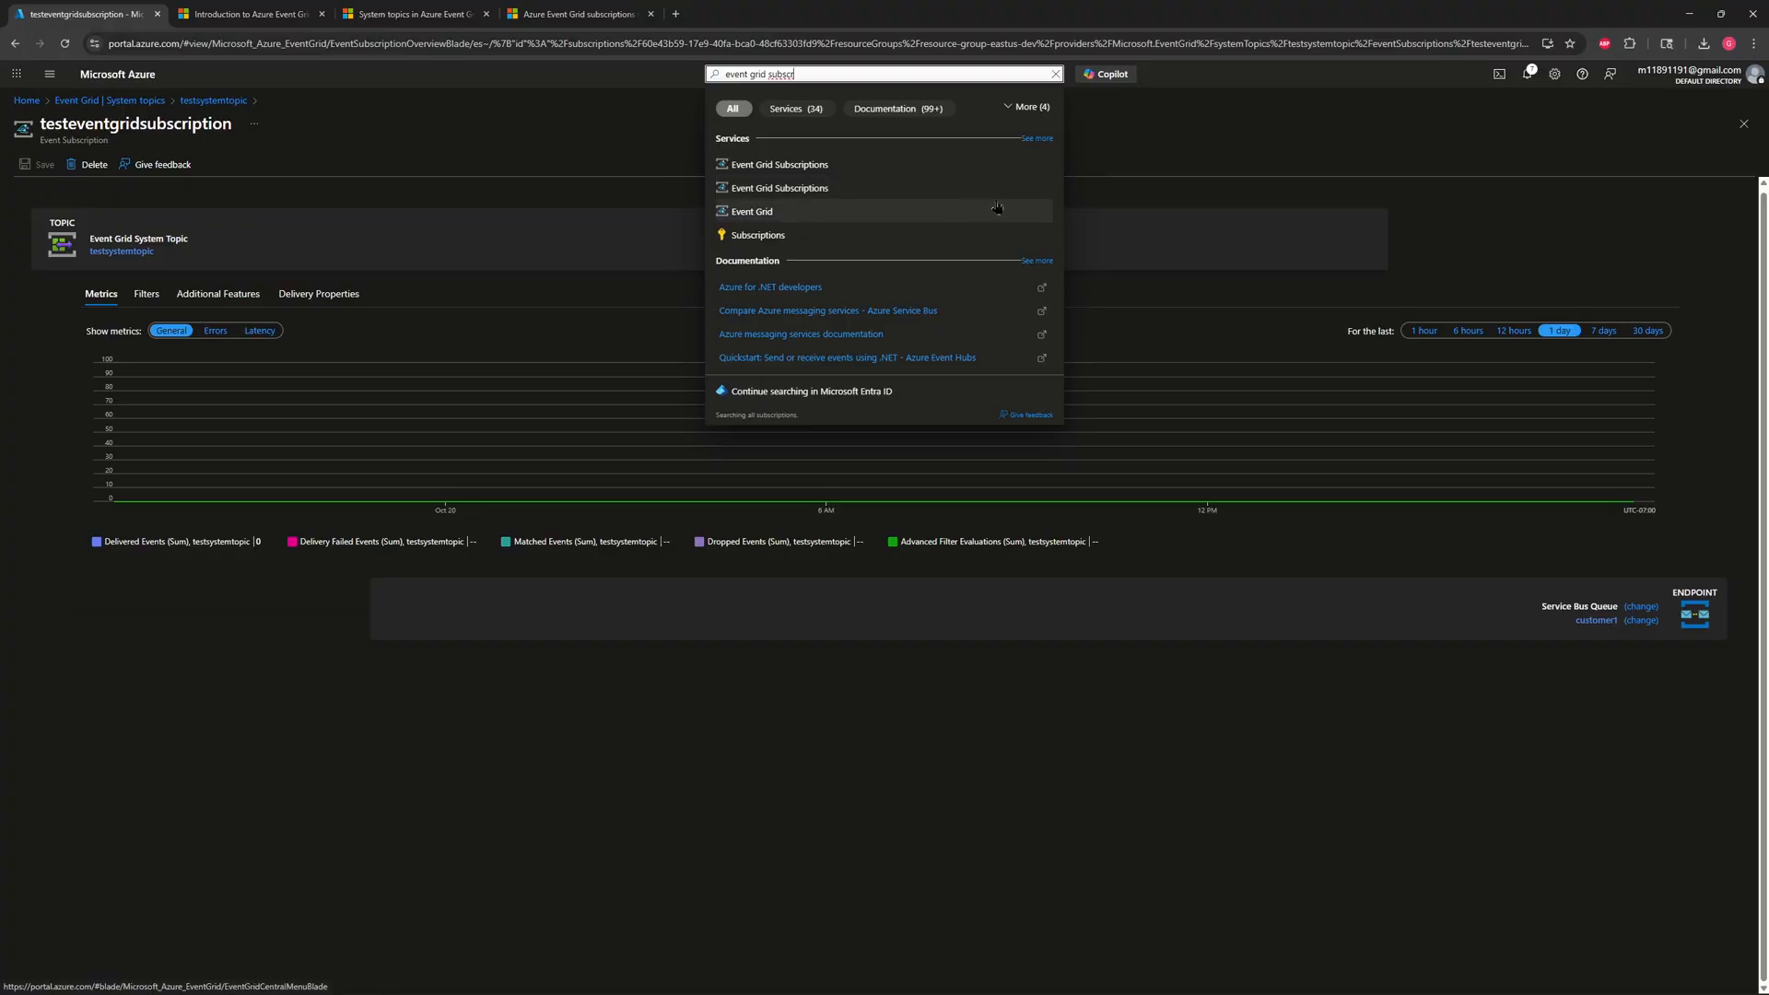
{"action": "left_click", "coordinate": [779, 194]}
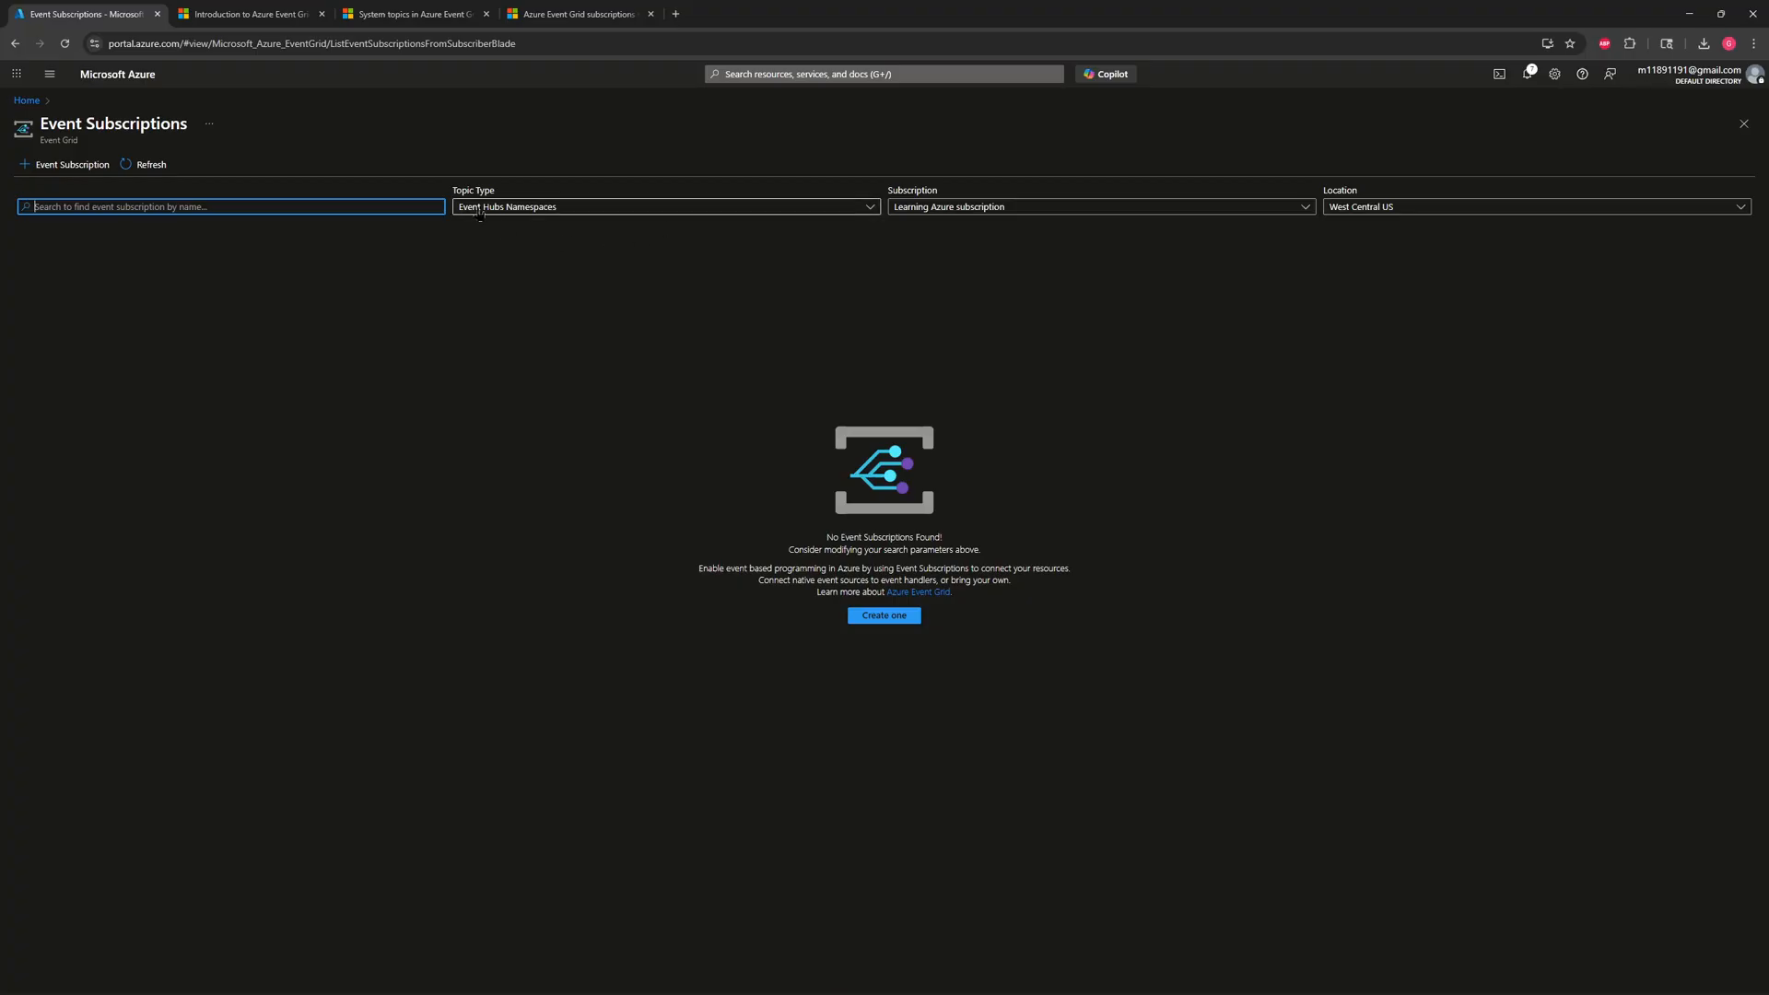
Step: Filter the event subscriptions to topic type Storage Accounts (Blob & GPv2) and location East US, and load any remaining entries
{"action": "left_click", "coordinate": [644, 212]}
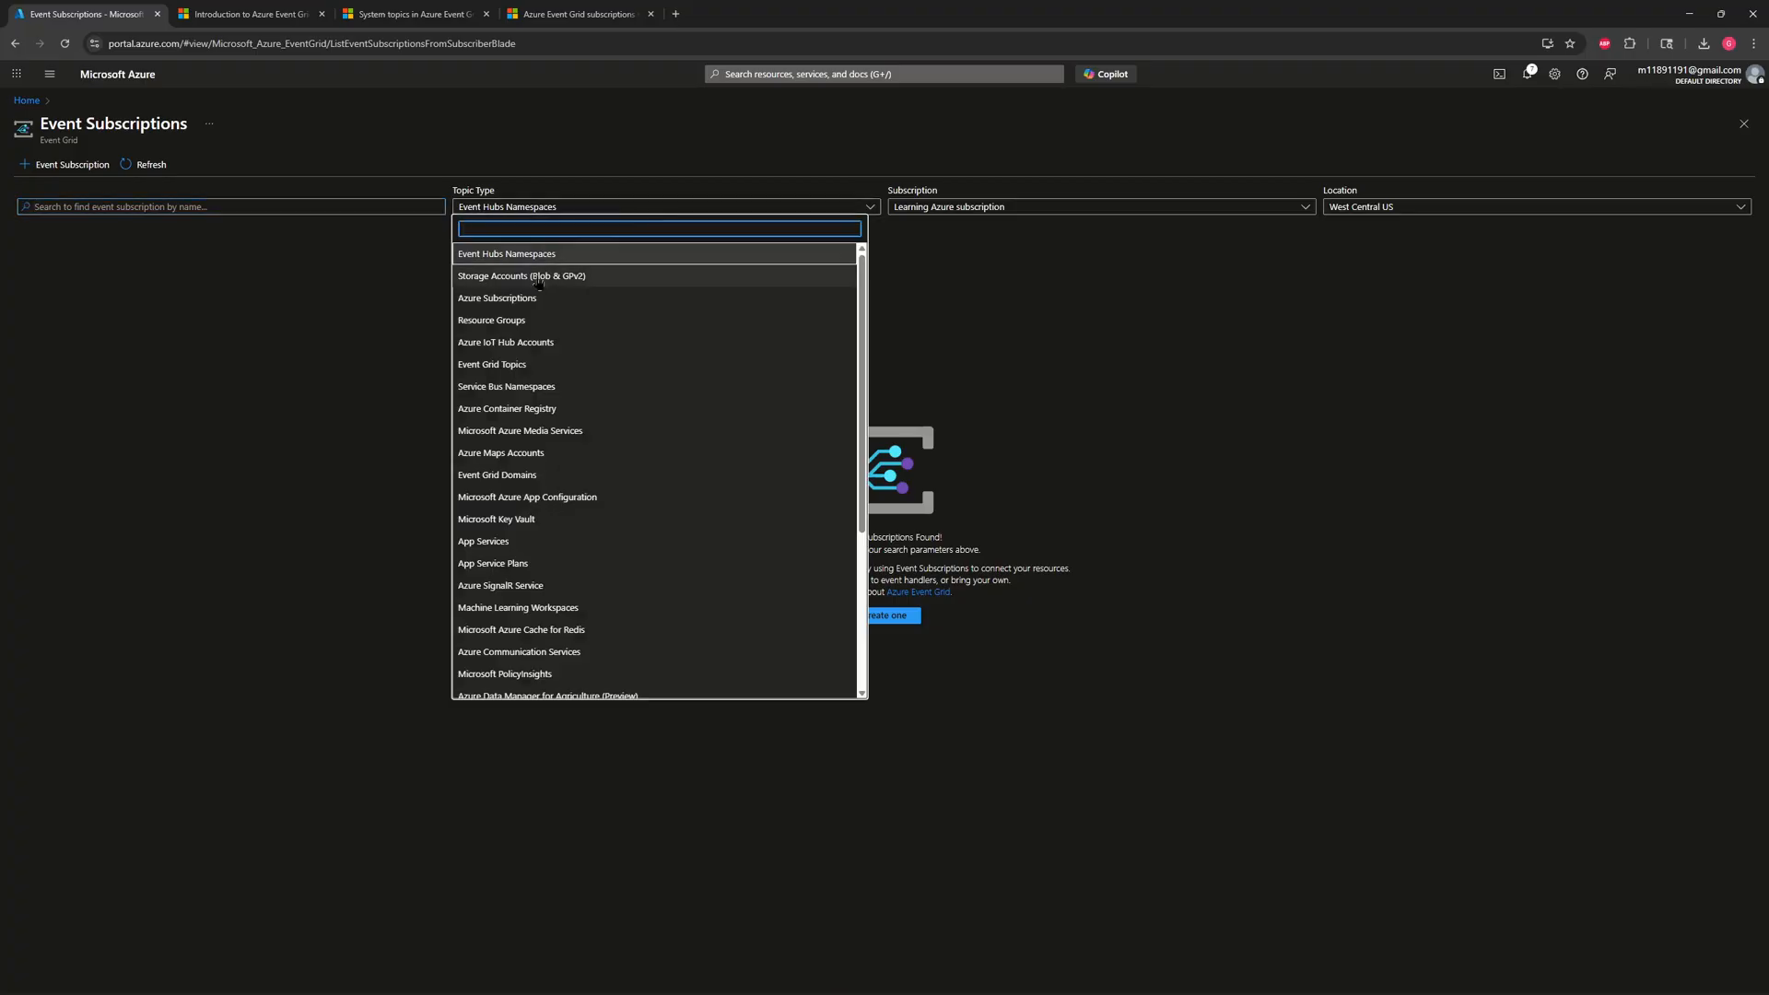
{"action": "left_click", "coordinate": [540, 277]}
{"action": "left_click", "coordinate": [1476, 216]}
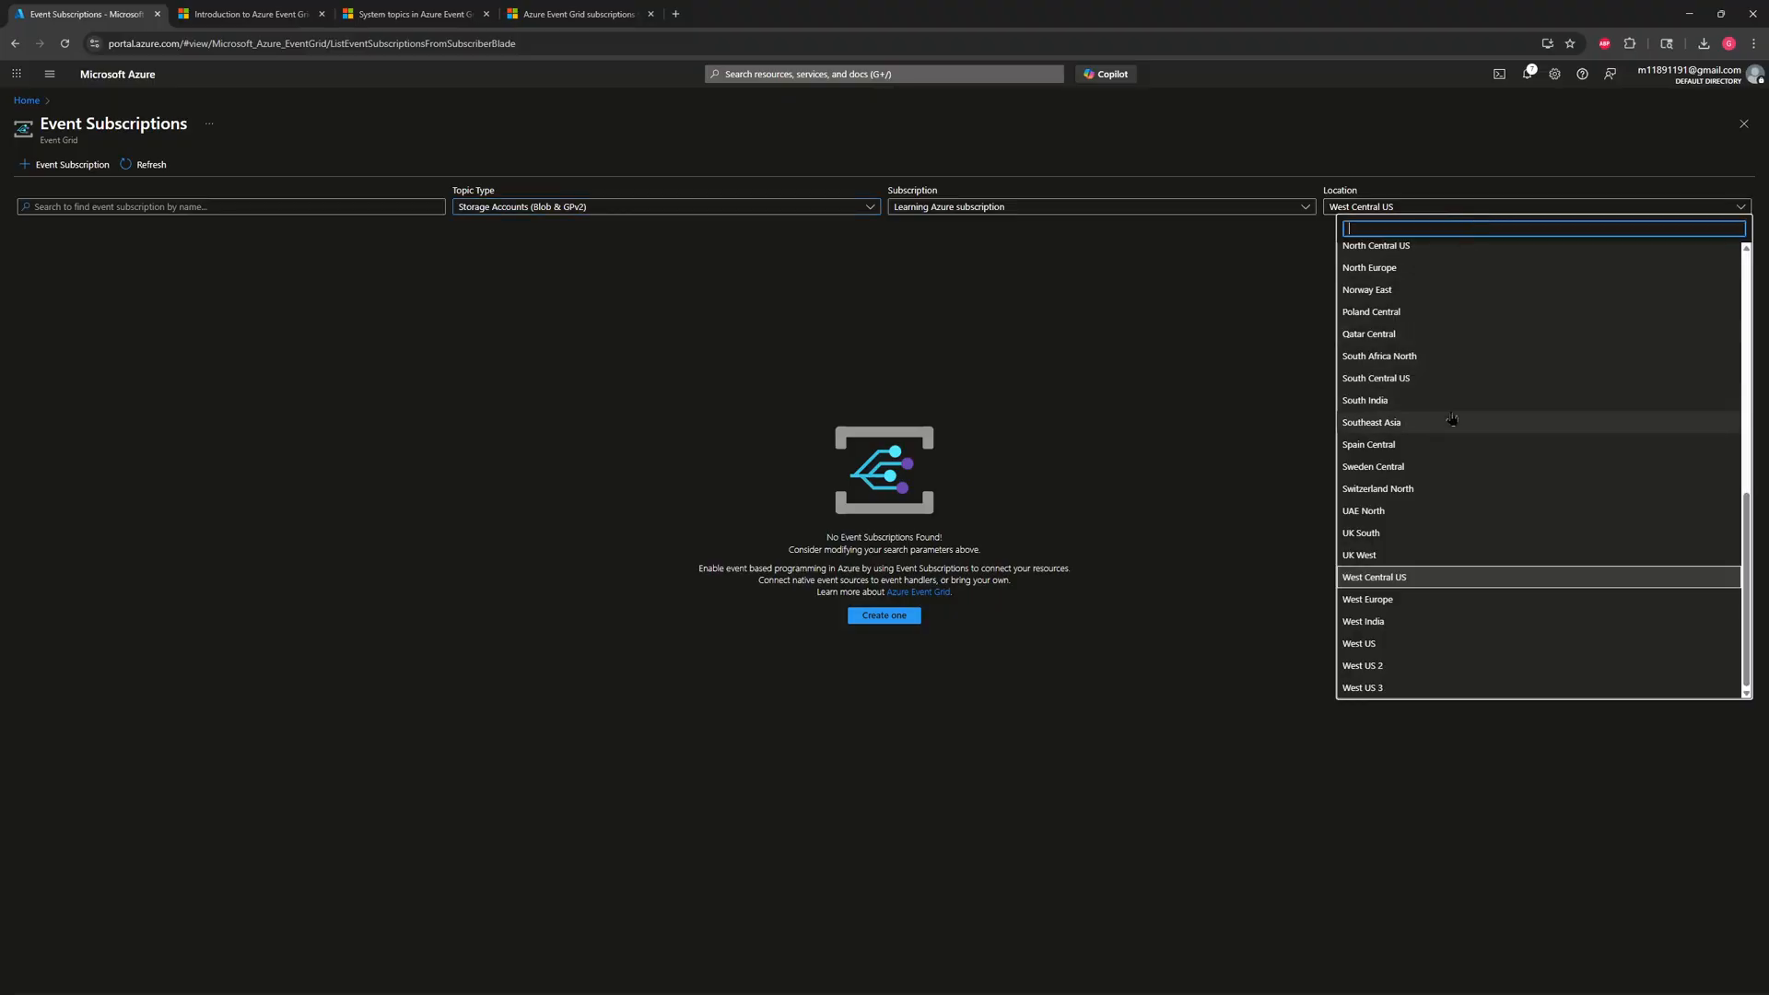
{"action": "scroll", "coordinate": [1438, 459], "scroll_direction": "up", "scroll_amount": 10}
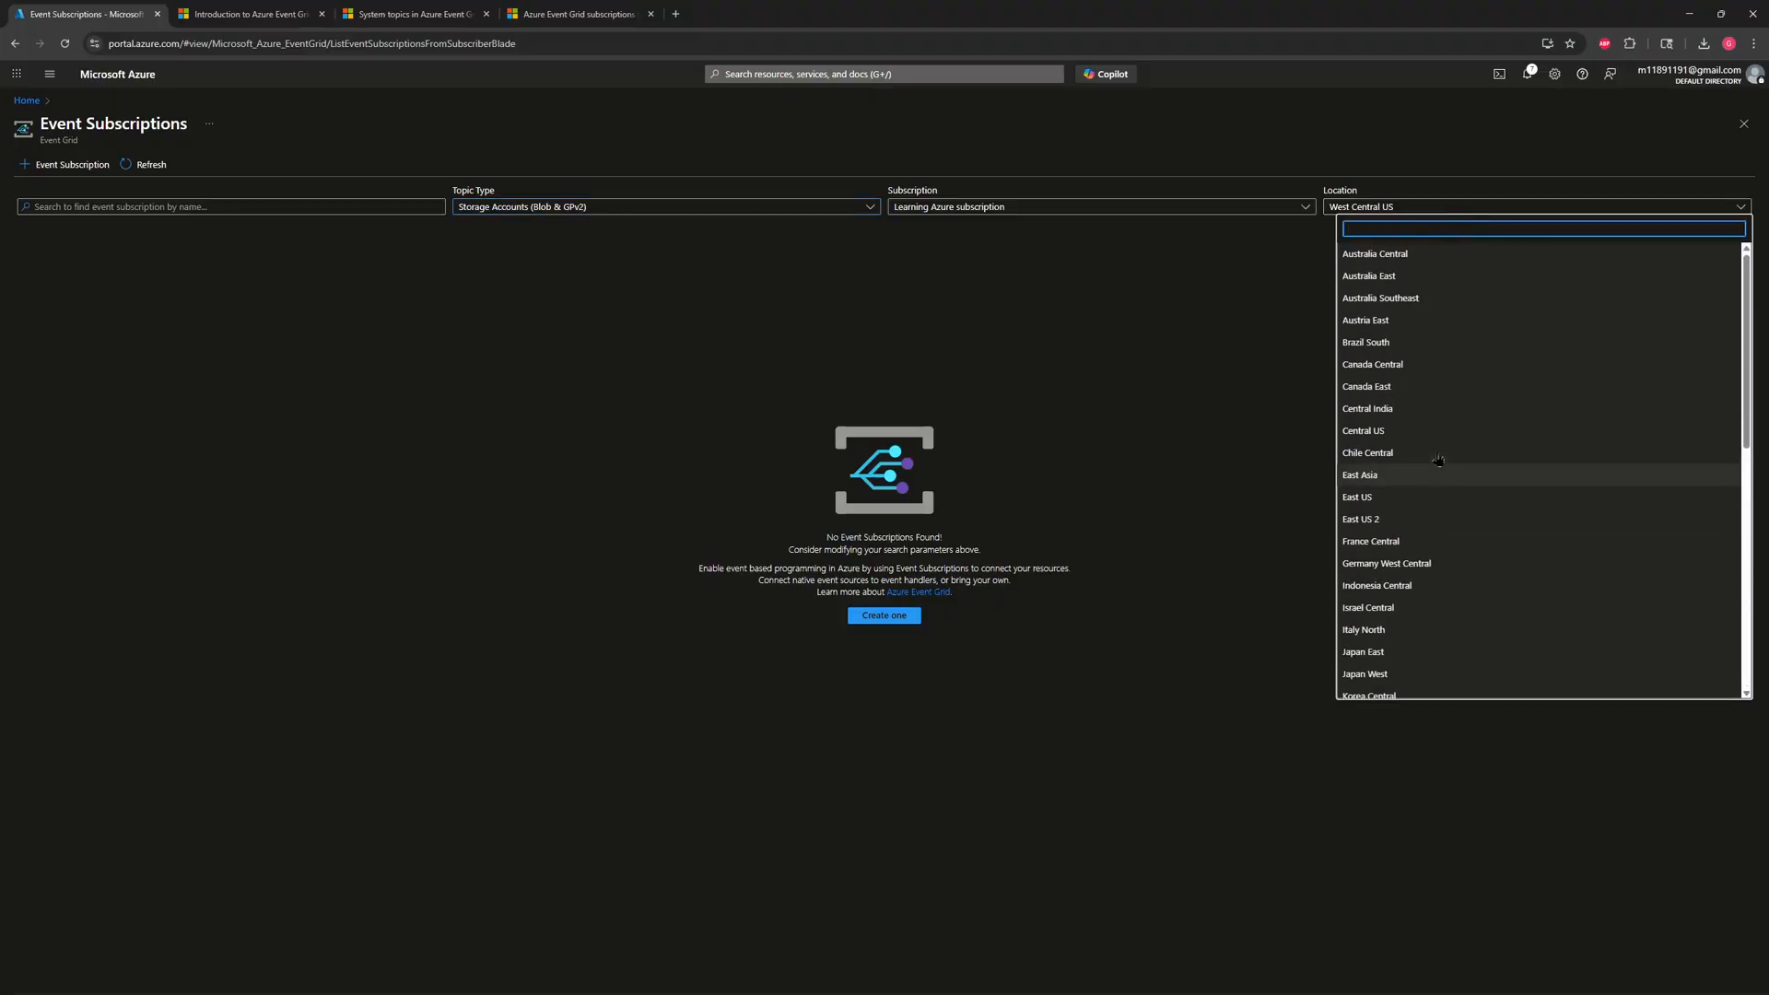
{"action": "left_click", "coordinate": [1376, 496]}
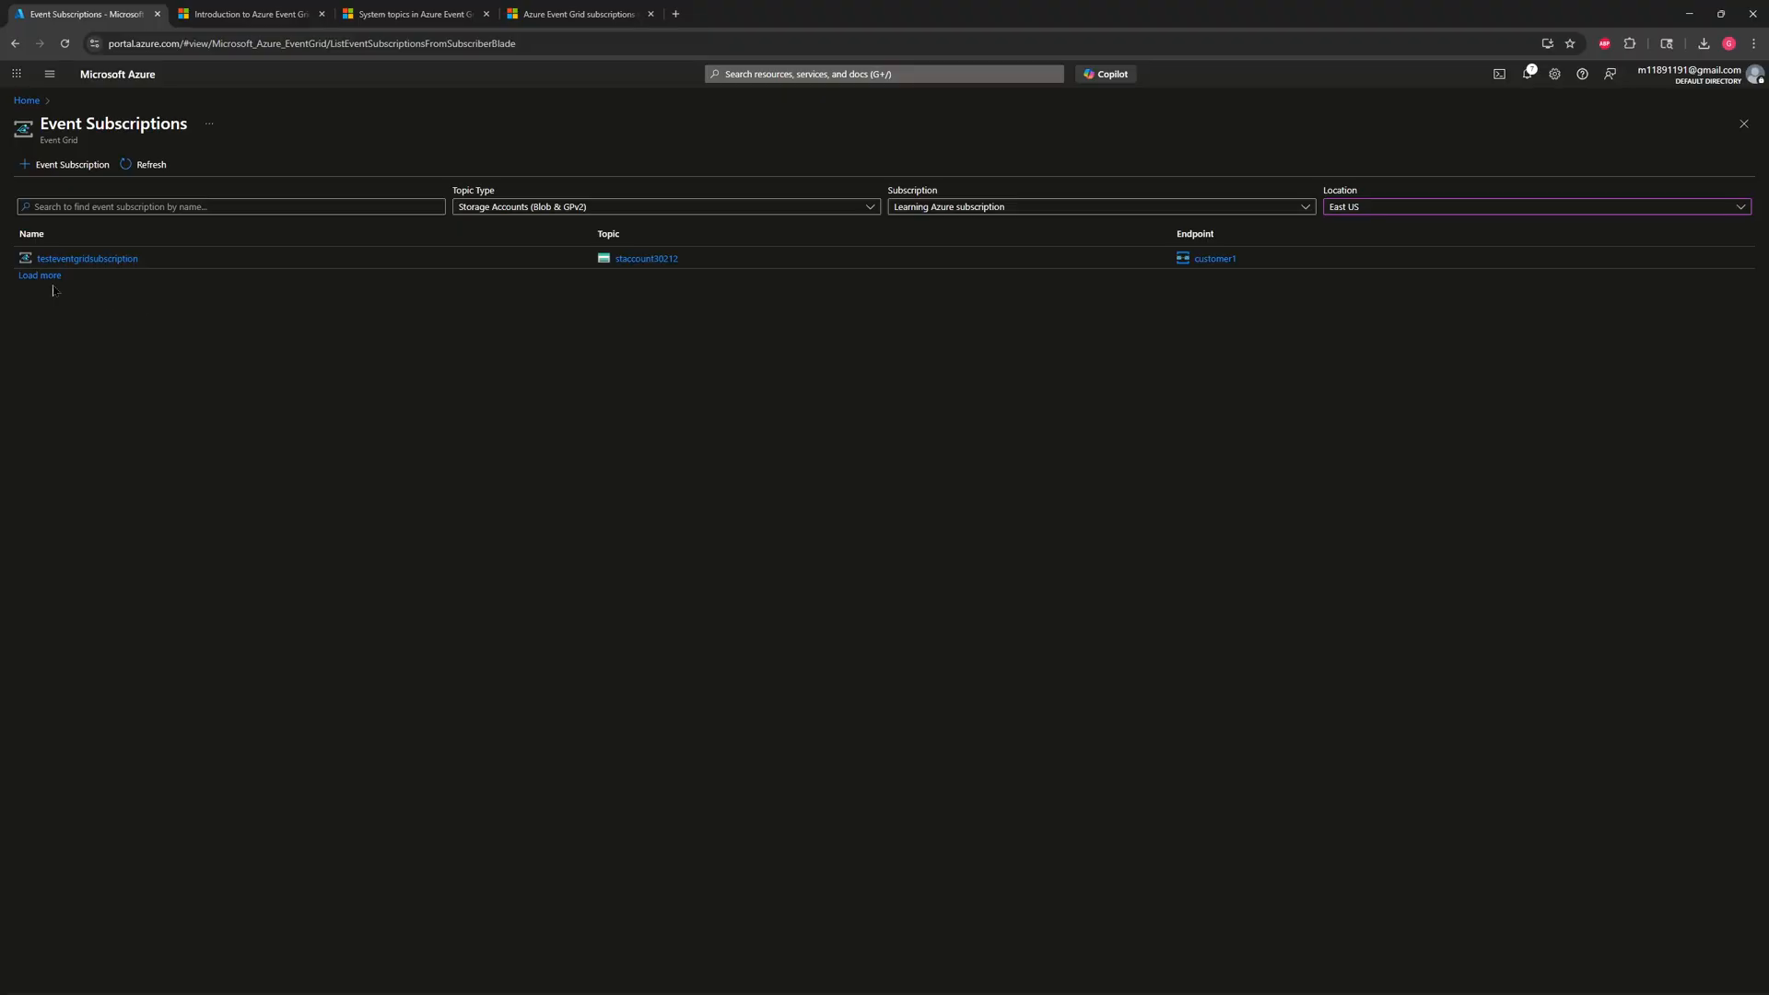
{"action": "left_click", "coordinate": [42, 275]}
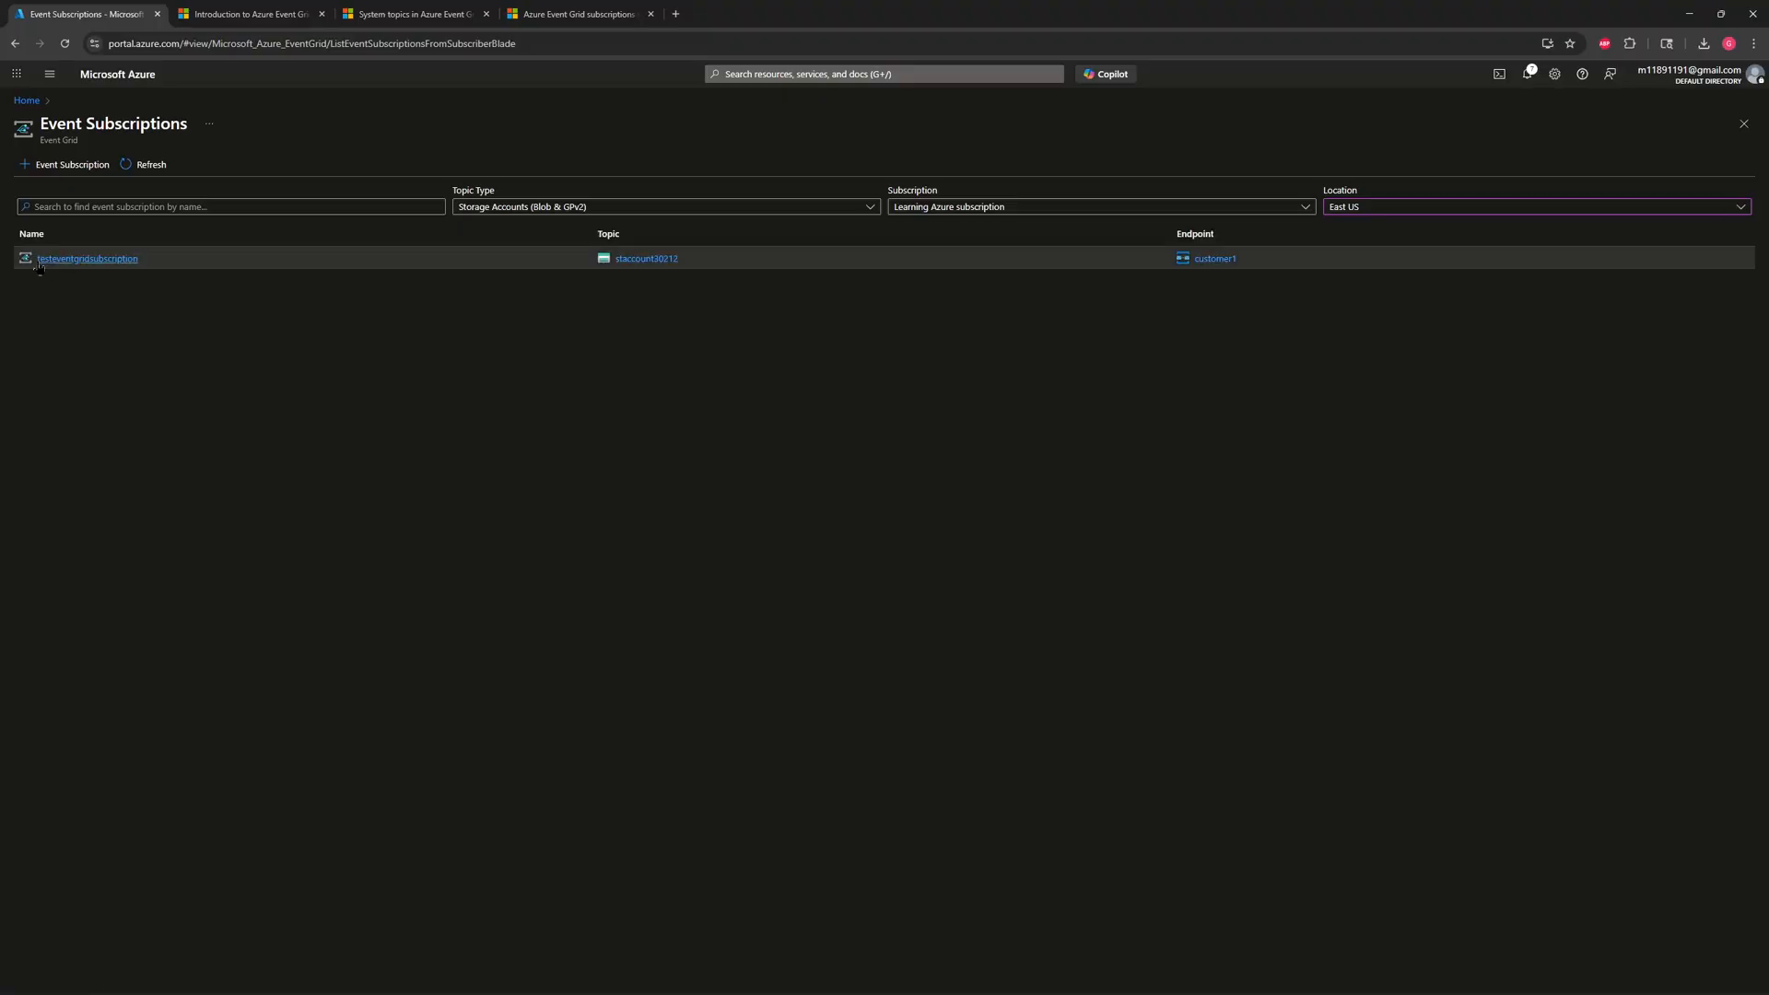